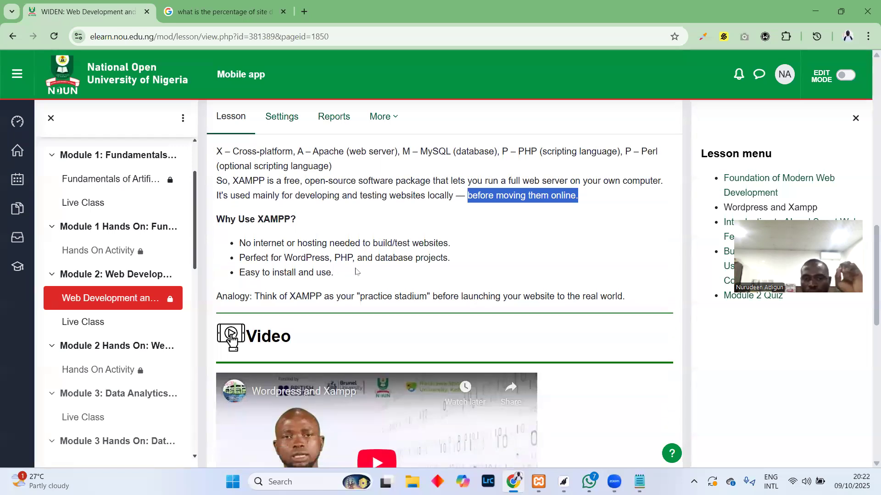
Highlight the first two reasons under "Why Use XAMPP?" and read on through the video section of the lesson page
drag(459, 246, 238, 245)
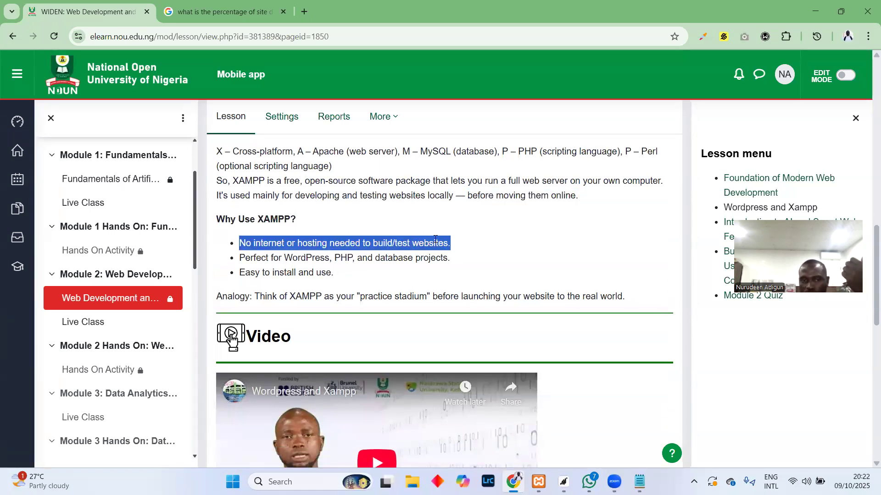
triple_click(334, 259)
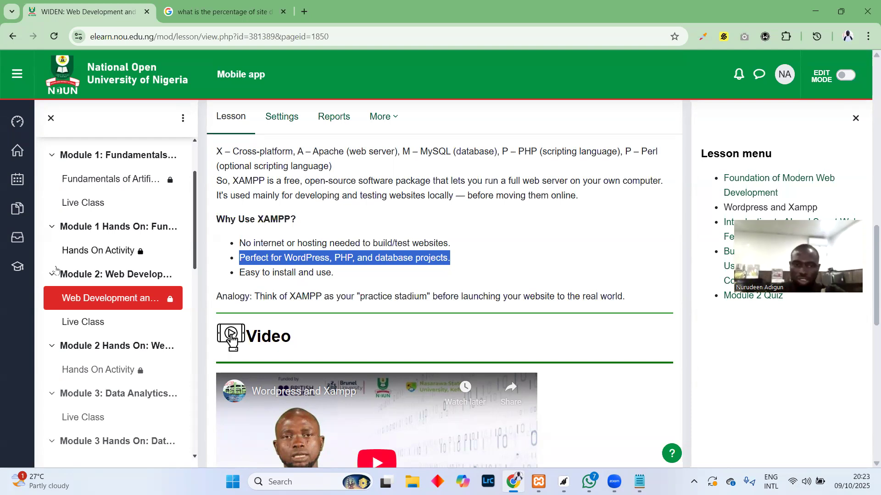
scroll(343, 309, down, 1)
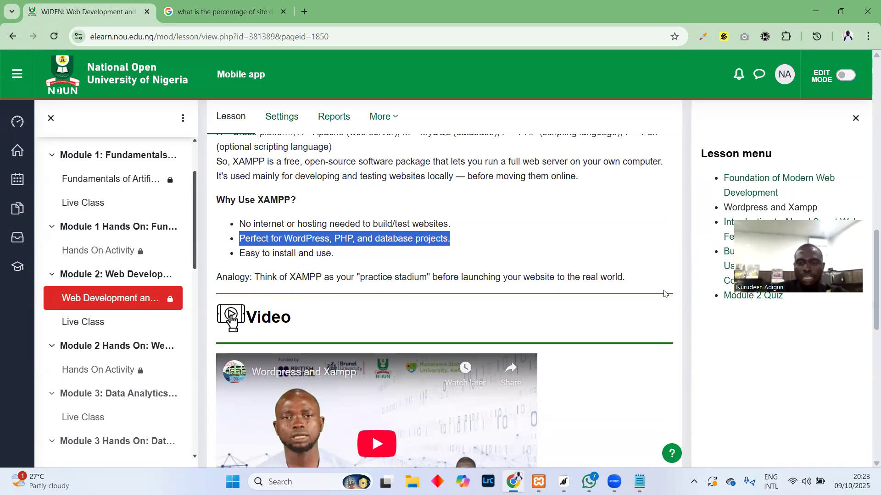
scroll(604, 269, down, 2)
scroll(604, 270, down, 2)
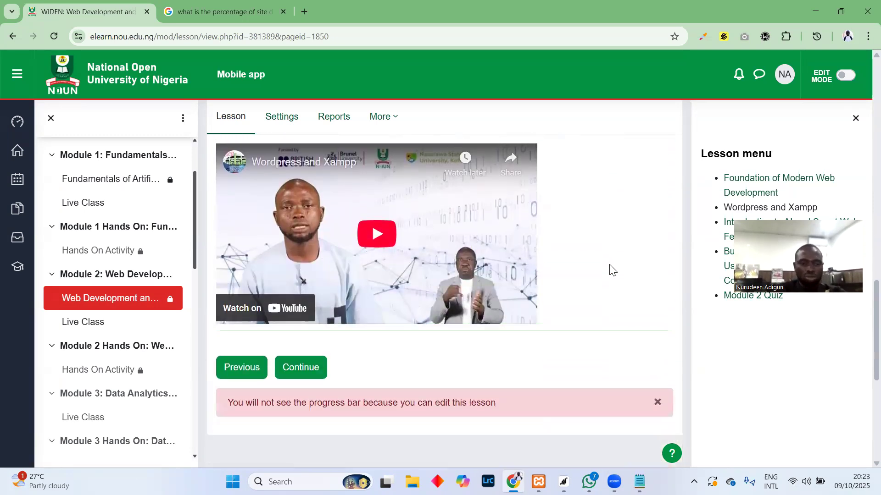
scroll(613, 273, down, 1)
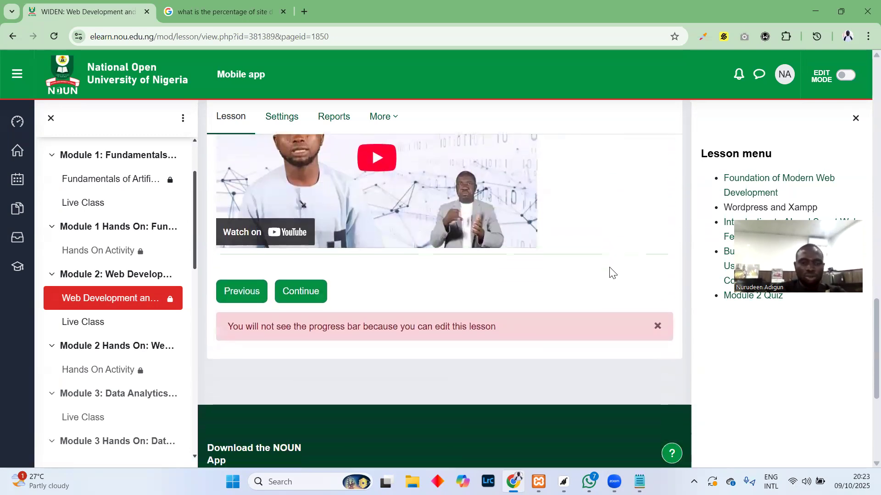
Continue to the next lesson page and skim its overview, learning outcomes and smart features sections
click(301, 291)
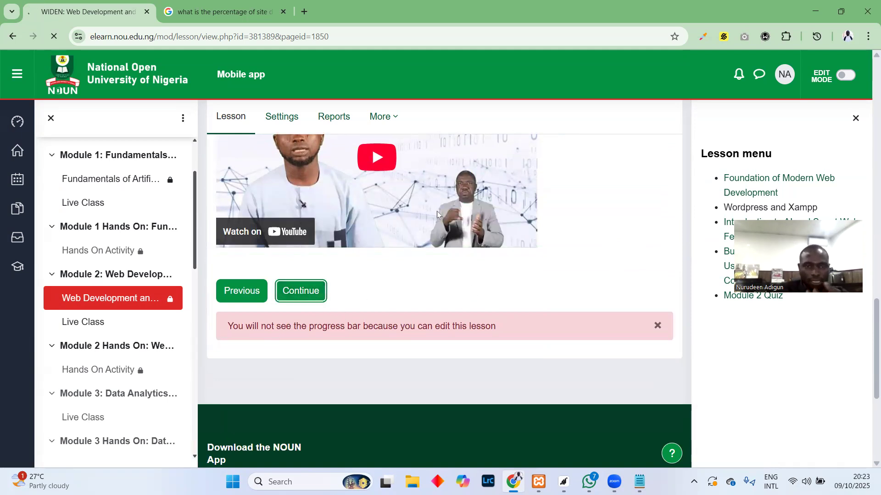
scroll(452, 260, down, 7)
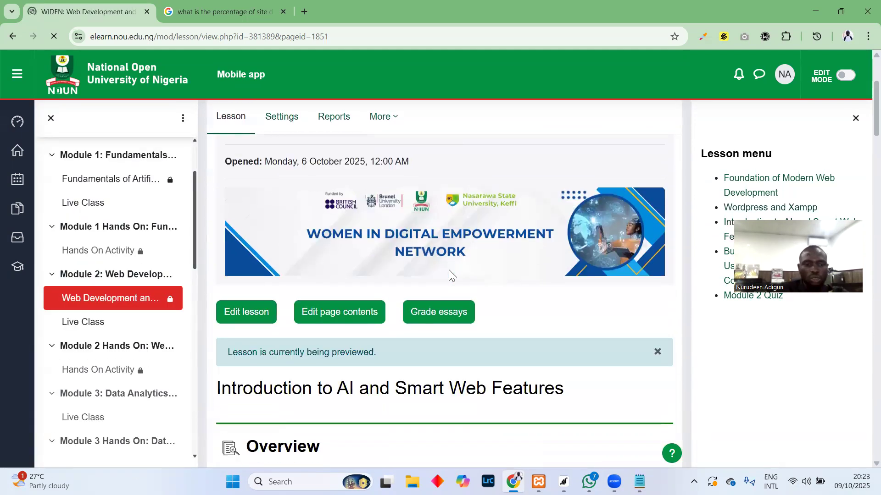
scroll(423, 312, down, 2)
scroll(400, 304, up, 1)
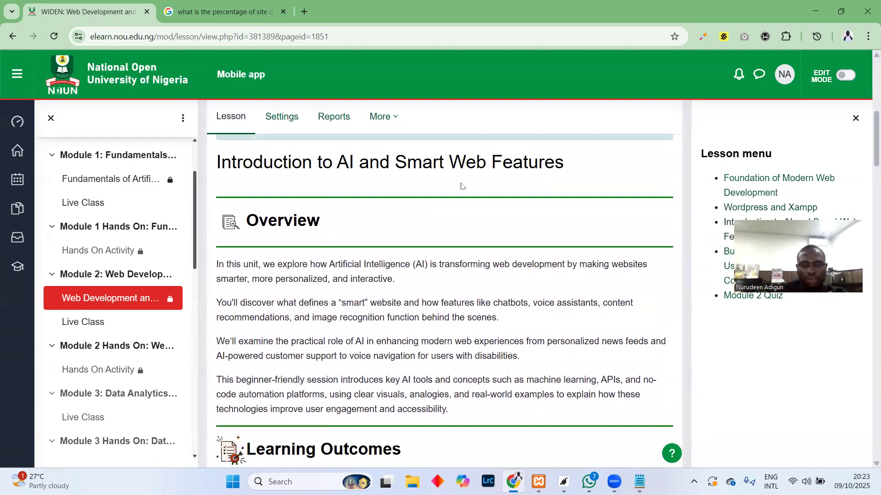
scroll(510, 309, down, 1)
scroll(510, 309, down, 5)
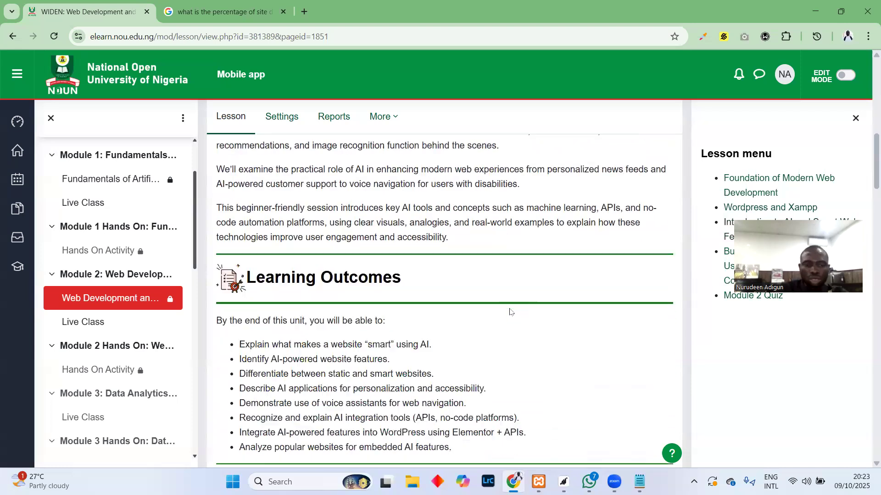
scroll(509, 313, down, 6)
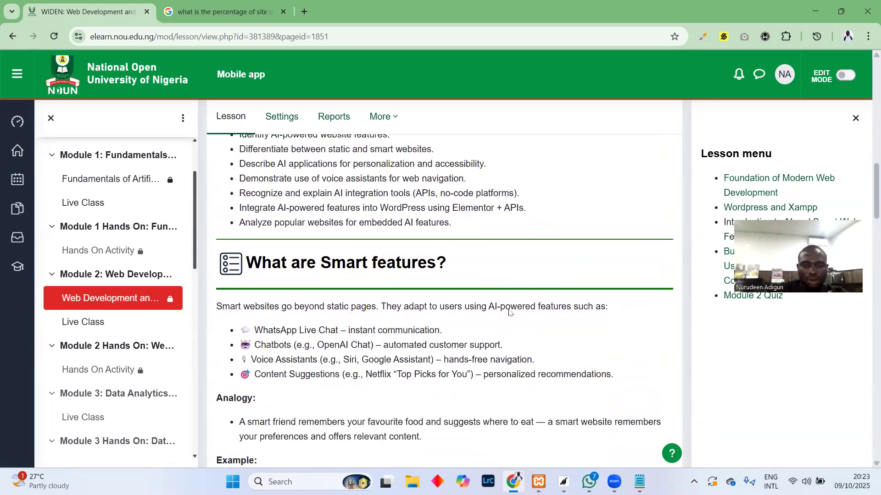
scroll(509, 313, down, 2)
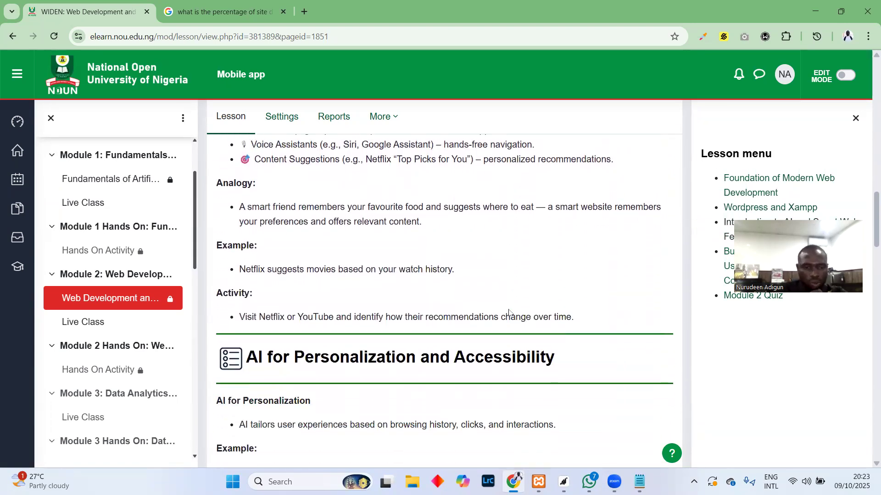
scroll(509, 313, up, 4)
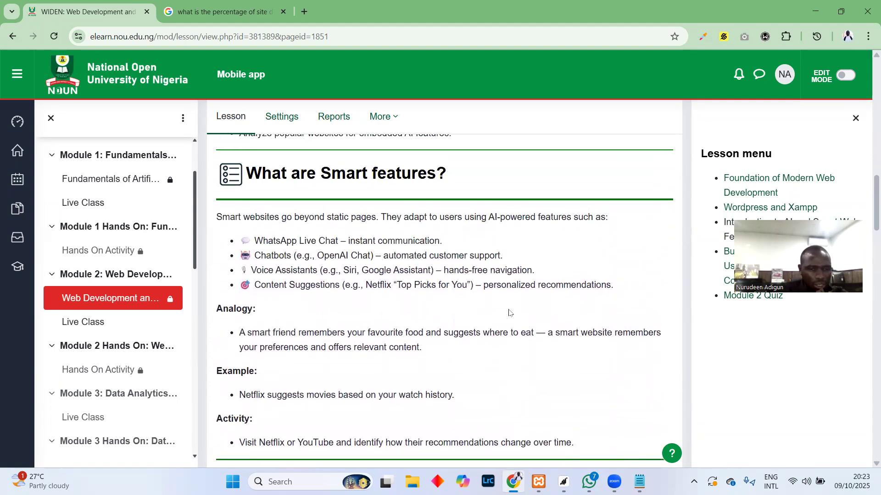
scroll(496, 316, up, 7)
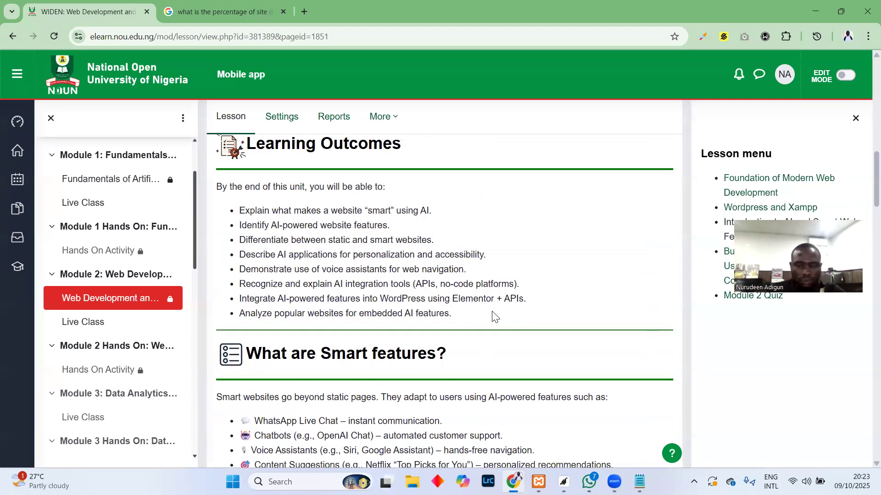
scroll(497, 313, up, 4)
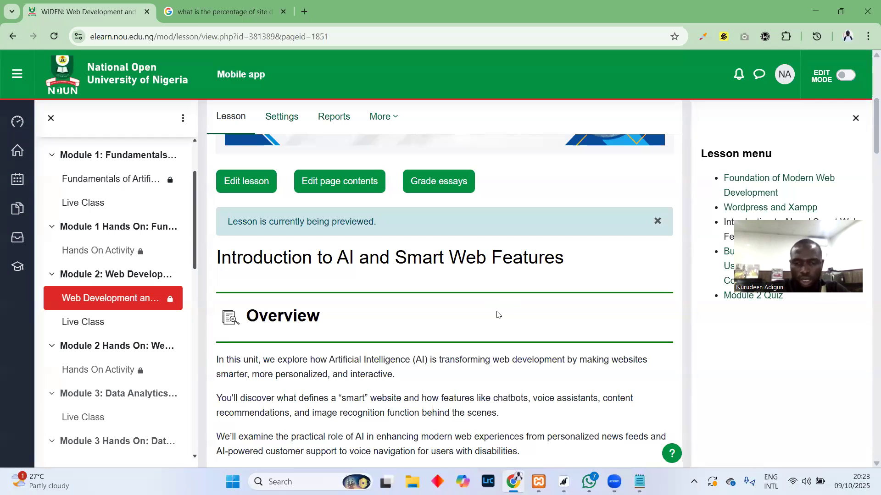
Search Google for "downoad xampp" in the existing search results tab and open the Apache Friends Download XAMPP page
click(233, 6)
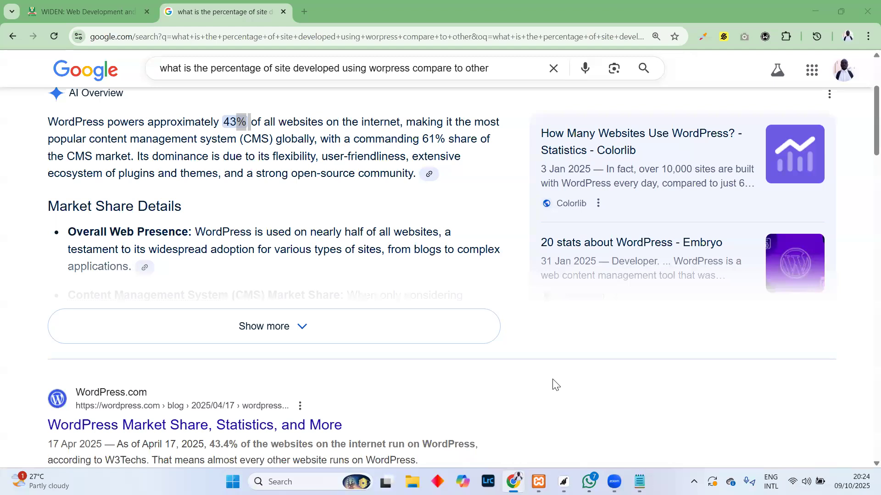
click(265, 43)
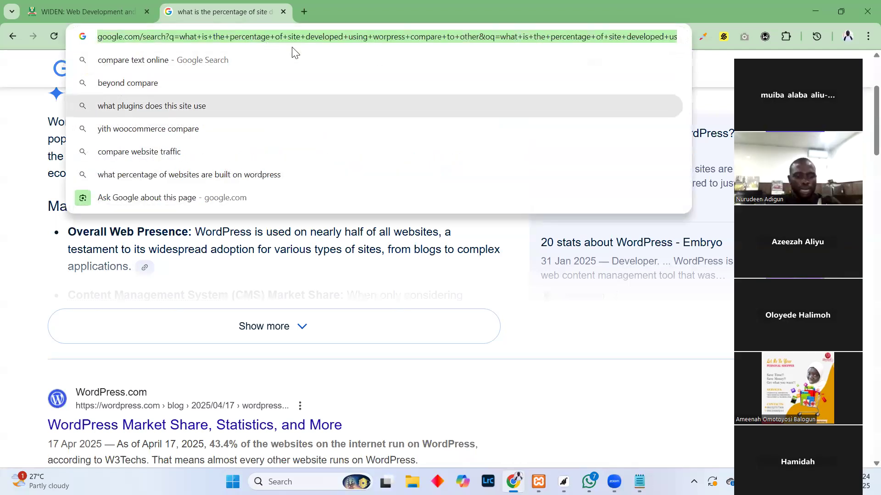
text(downoad )
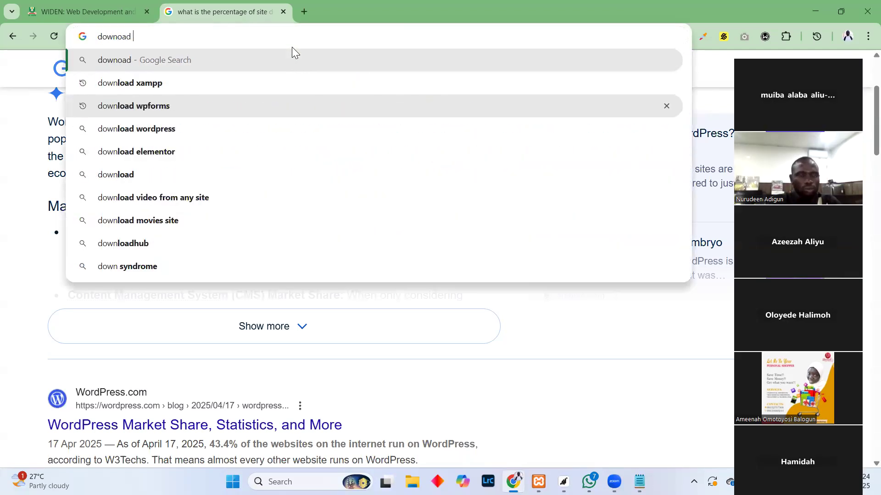
text(xampp)
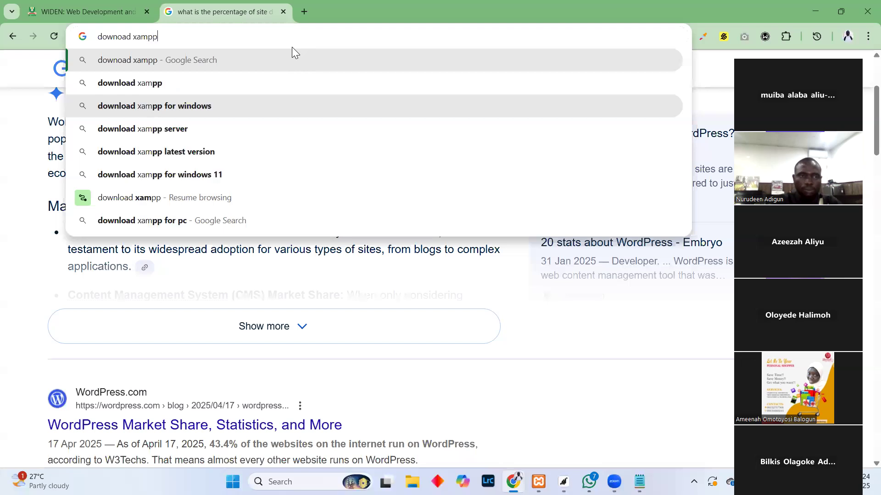
key(Return)
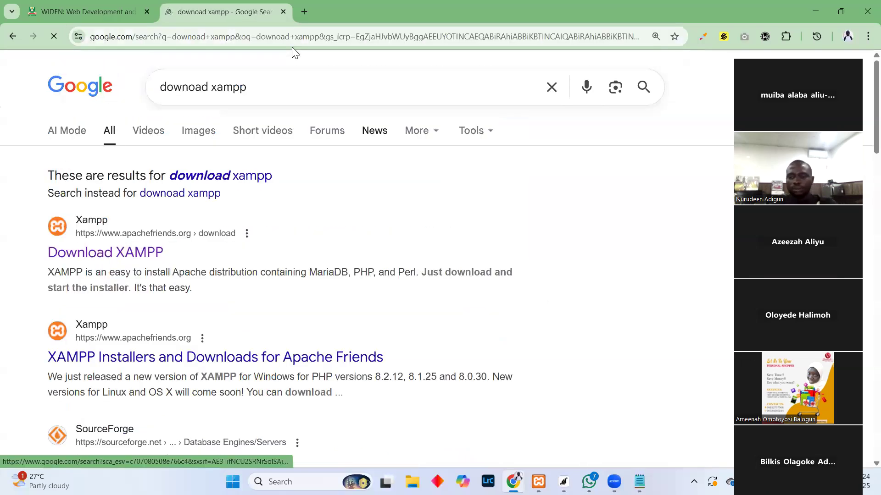
scroll(324, 266, down, 1)
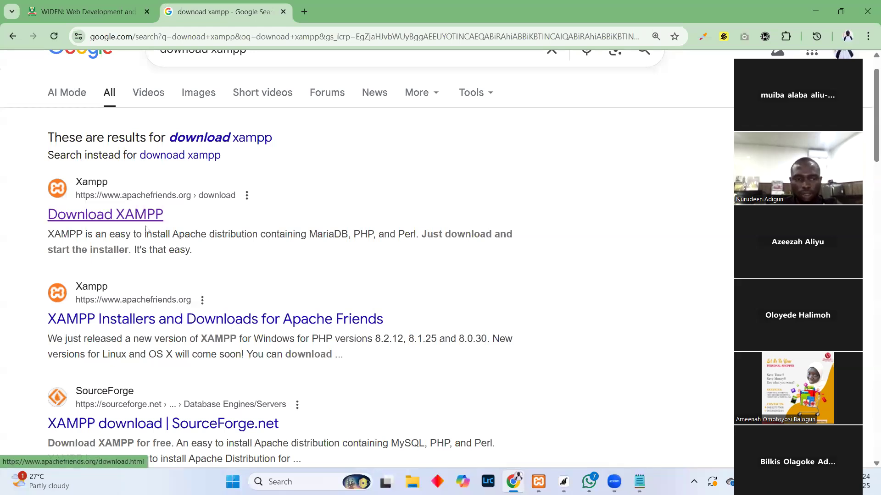
click(120, 219)
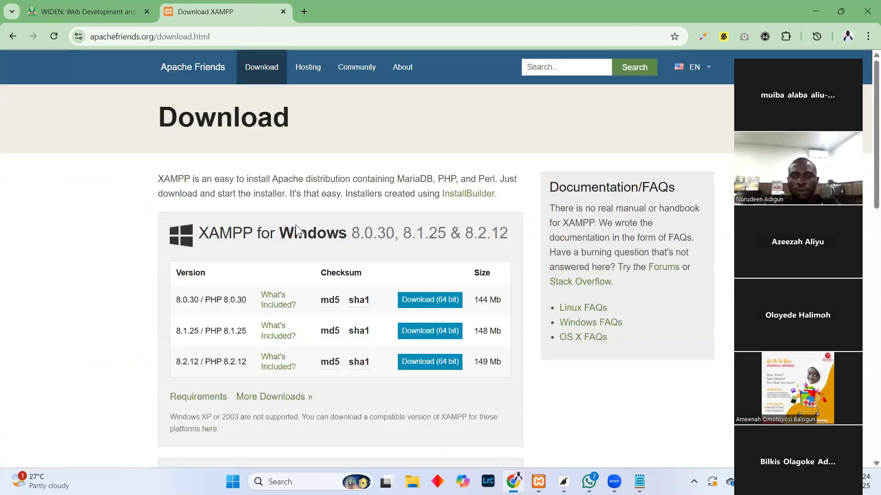
Examine the XAMPP installers offered for Windows, browsers, Linux and OS X, highlighting the Windows heading
scroll(298, 223, down, 1)
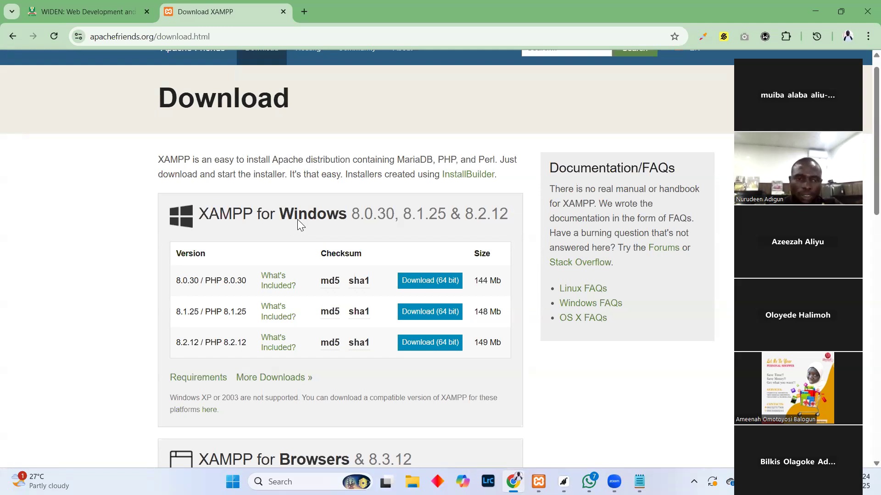
scroll(299, 223, down, 1)
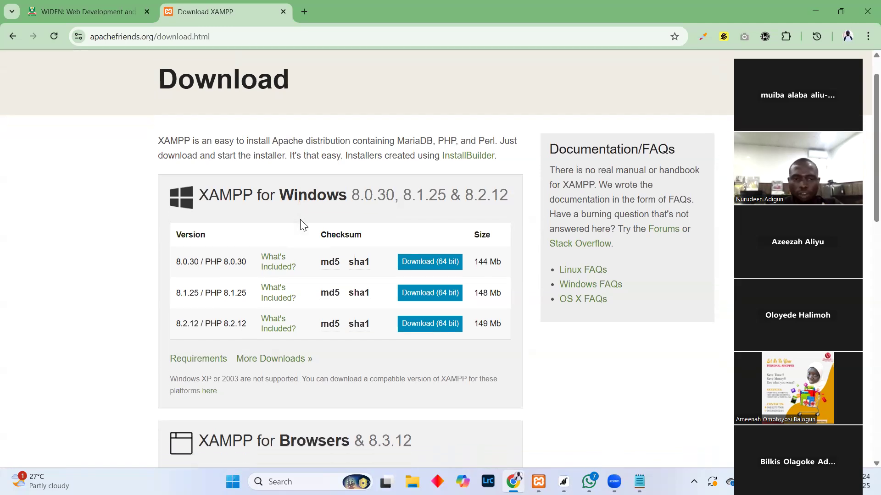
triple_click(316, 196)
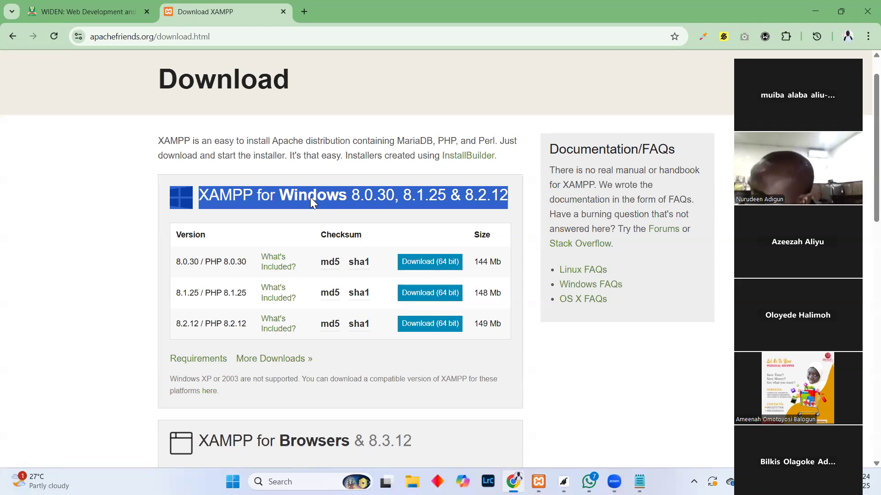
scroll(322, 220, down, 5)
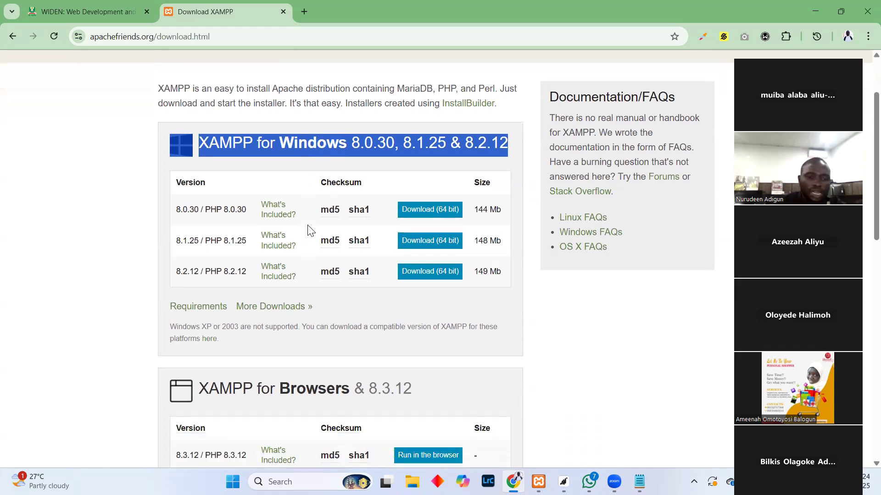
scroll(305, 236, down, 3)
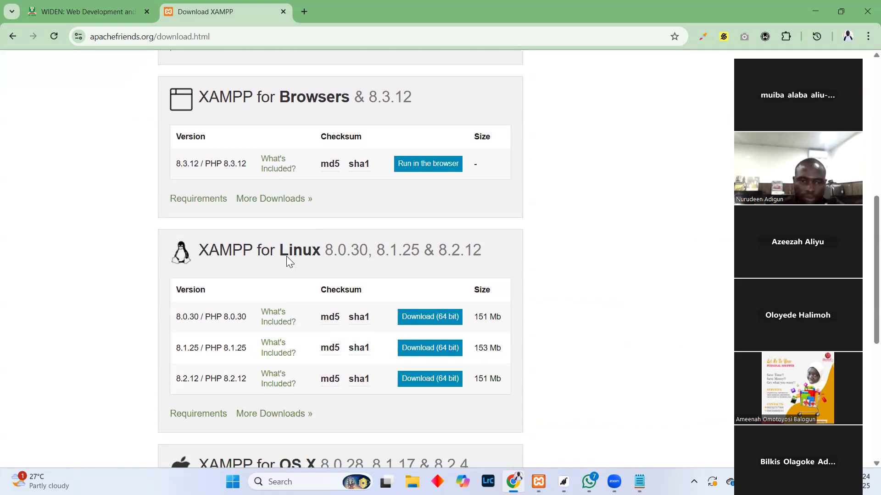
scroll(293, 257, down, 3)
scroll(366, 204, down, 3)
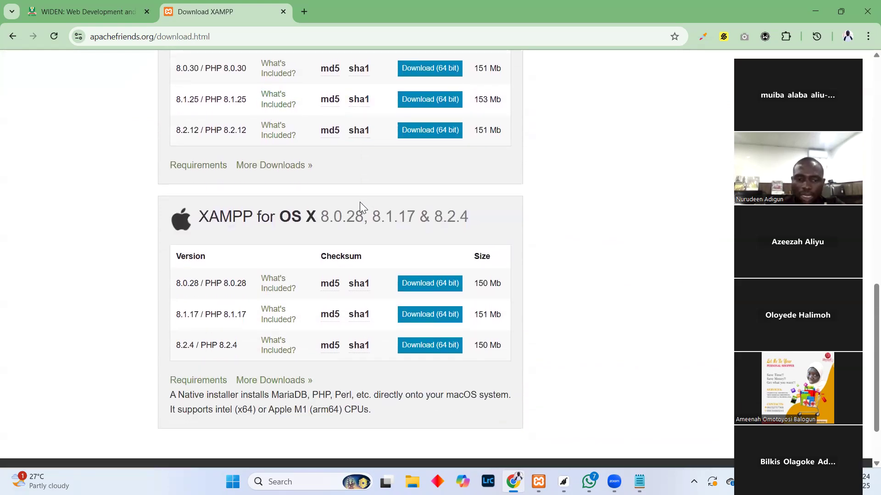
scroll(364, 218, up, 4)
scroll(364, 213, up, 5)
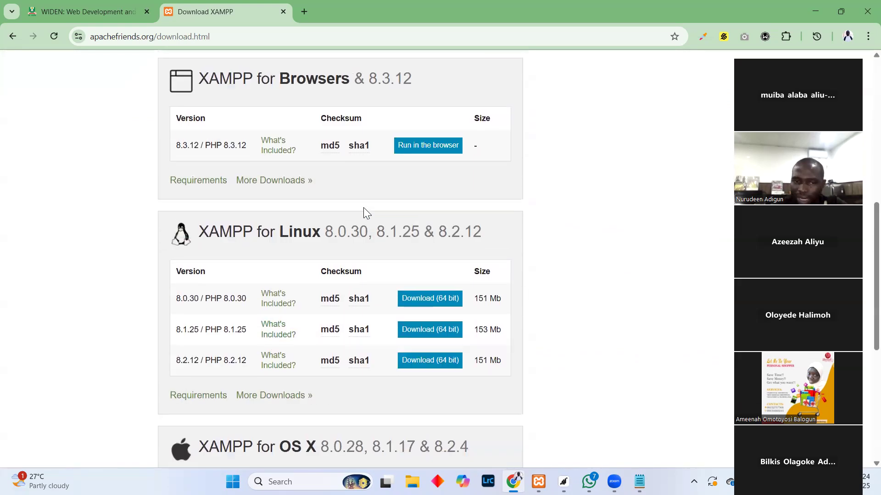
scroll(361, 196, up, 1)
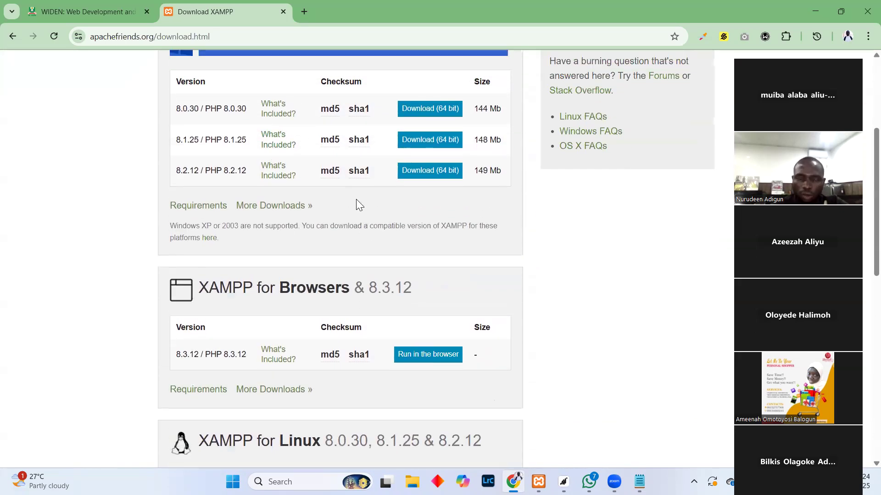
scroll(355, 203, up, 1)
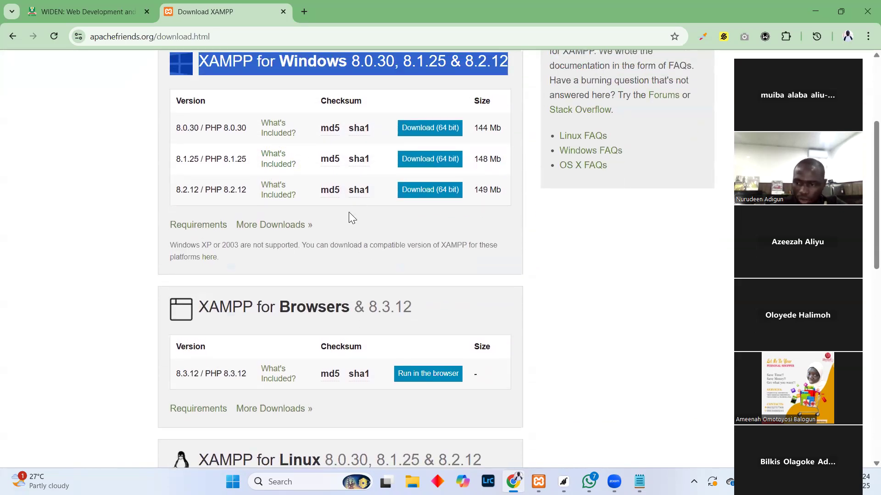
scroll(348, 212, up, 2)
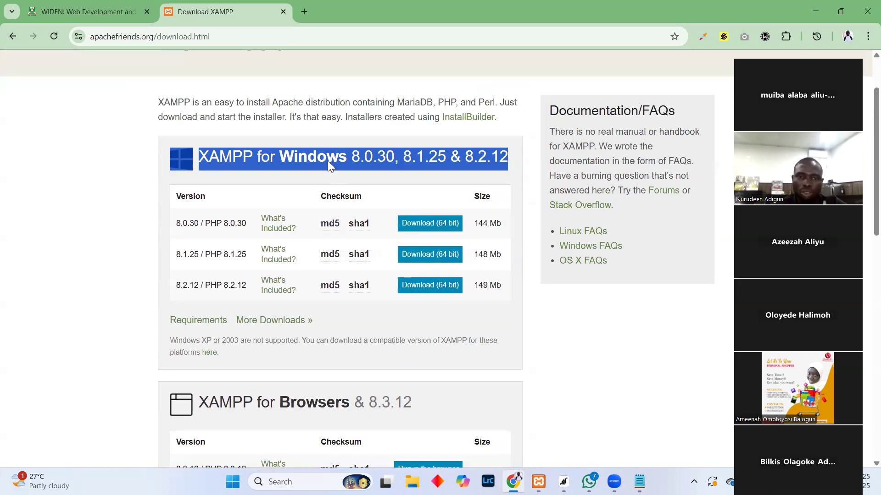
Highlight the XAMPP for Windows name and version 8.0.30 in the heading, and open the Windows section's More Downloads page
double_click(329, 162)
click(358, 163)
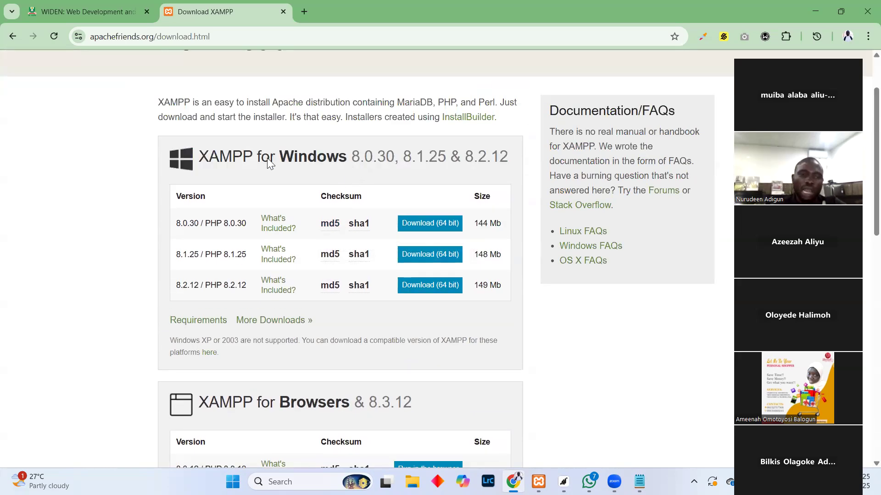
drag(198, 158, 384, 164)
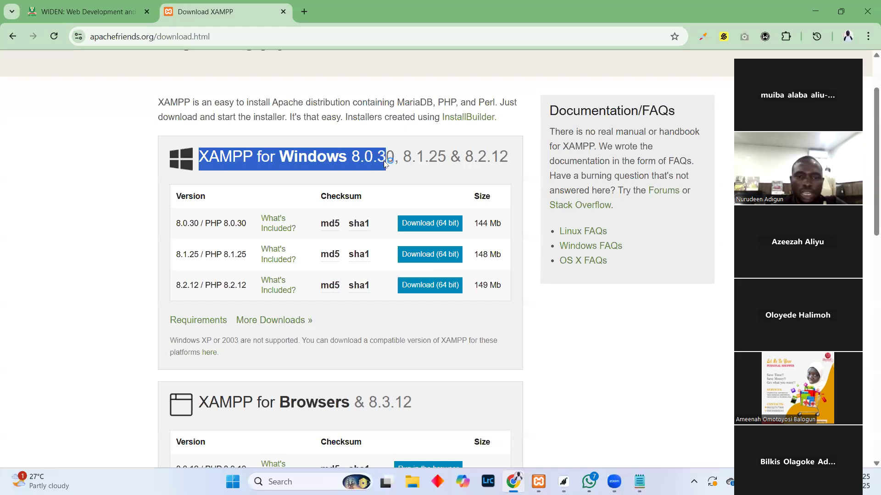
click(365, 172)
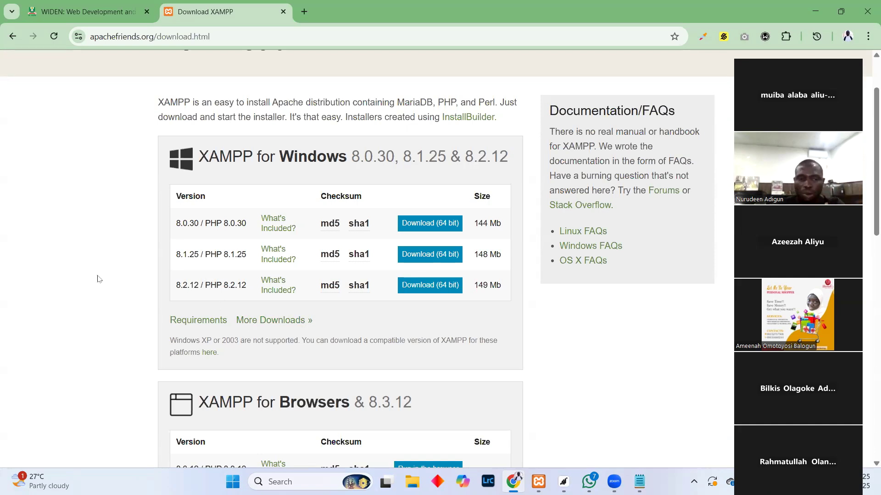
click(271, 320)
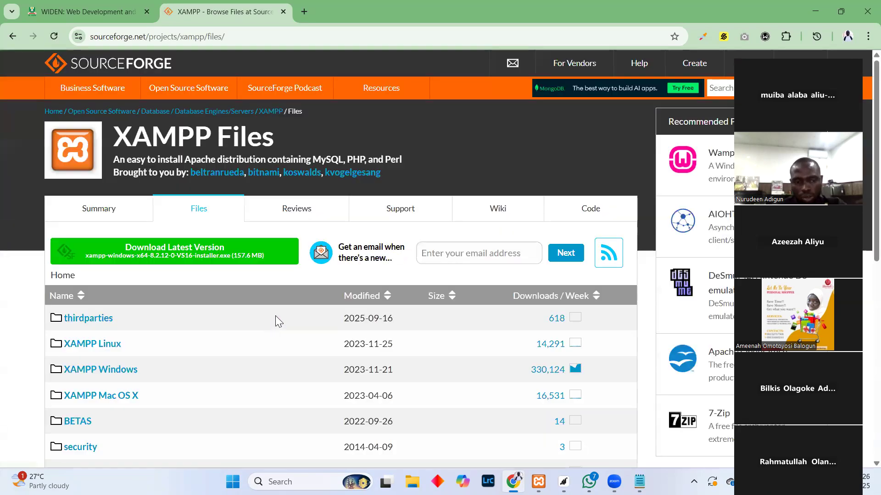
Open the XAMPP Windows folder's 7.4.33 release and download xampp-windows-x64-7.4.33-0-VC15-installer.exe
scroll(276, 316, down, 2)
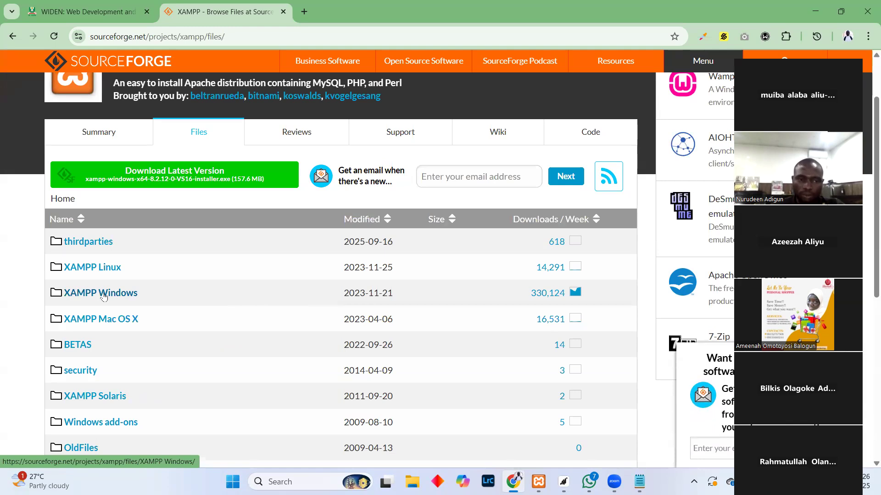
click(104, 296)
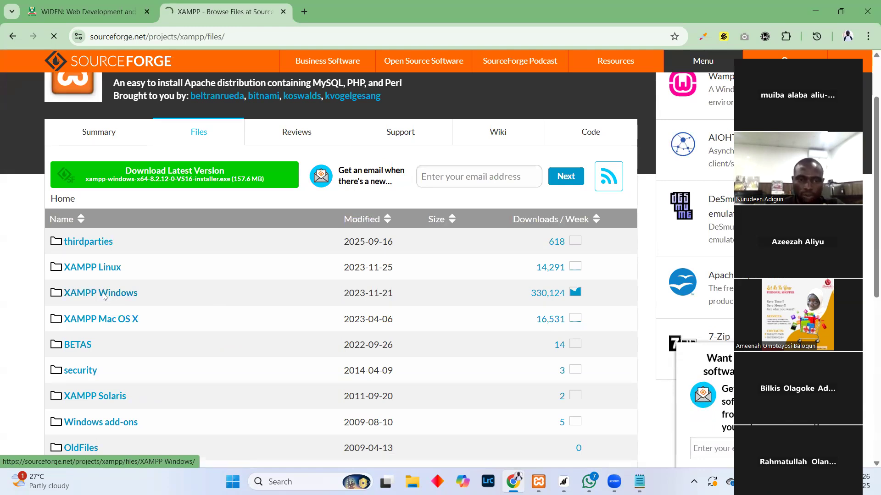
scroll(278, 276, down, 4)
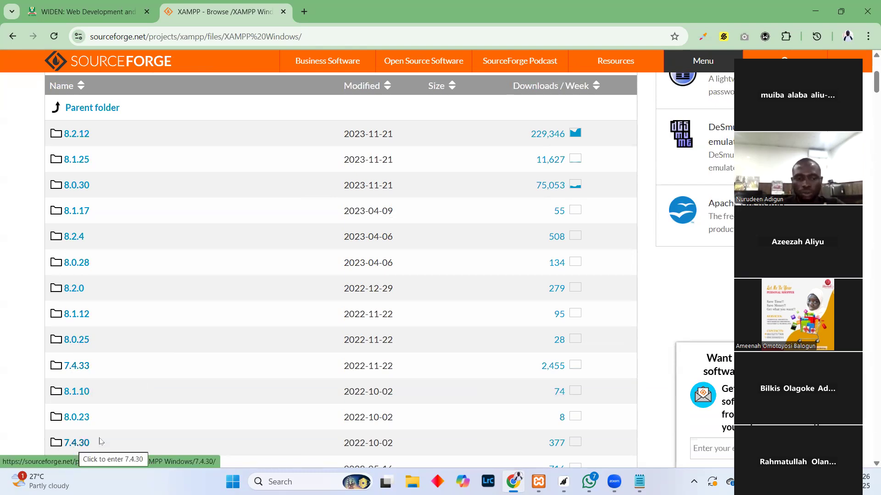
click(76, 367)
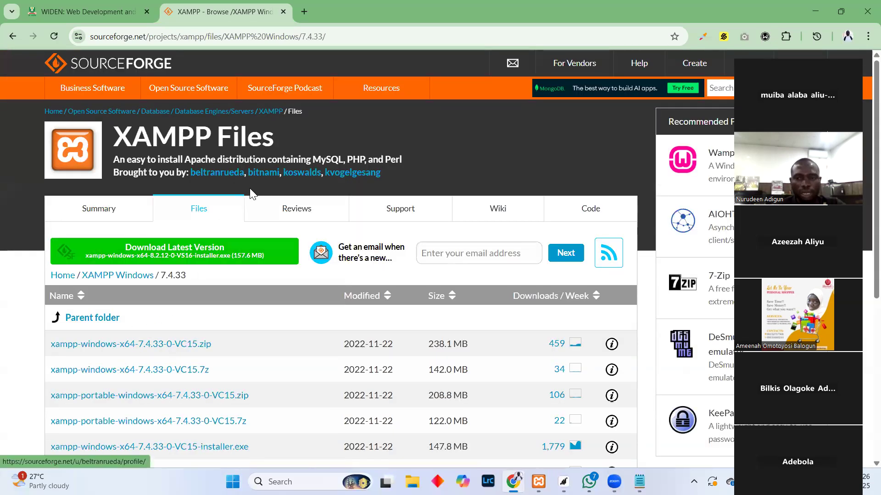
scroll(252, 231, down, 2)
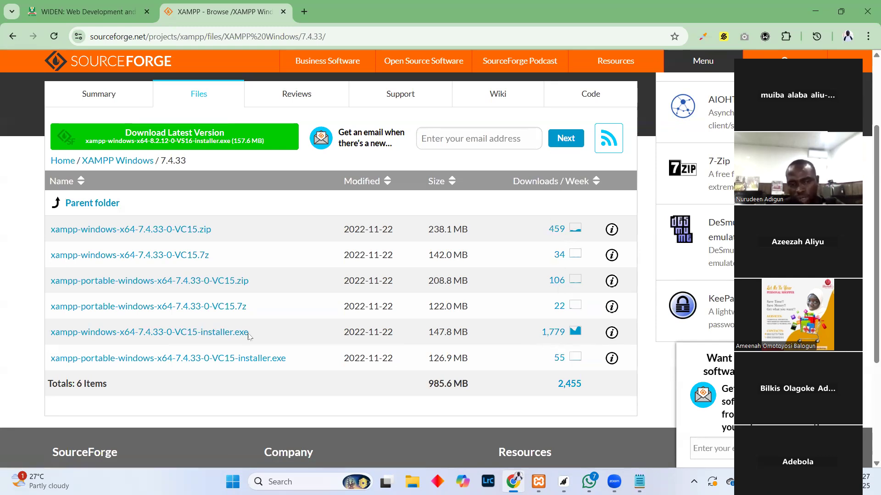
click(186, 338)
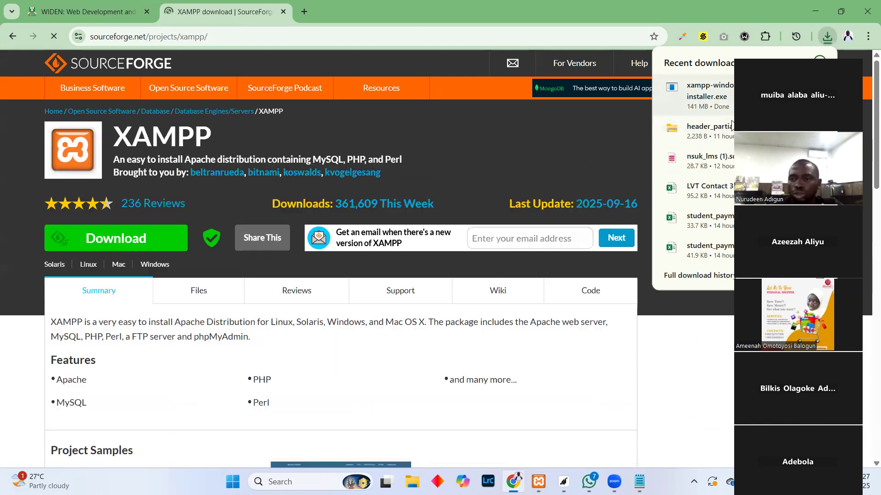
Show the downloaded XAMPP installer in the Downloads folder and enlarge the file icons
click(797, 95)
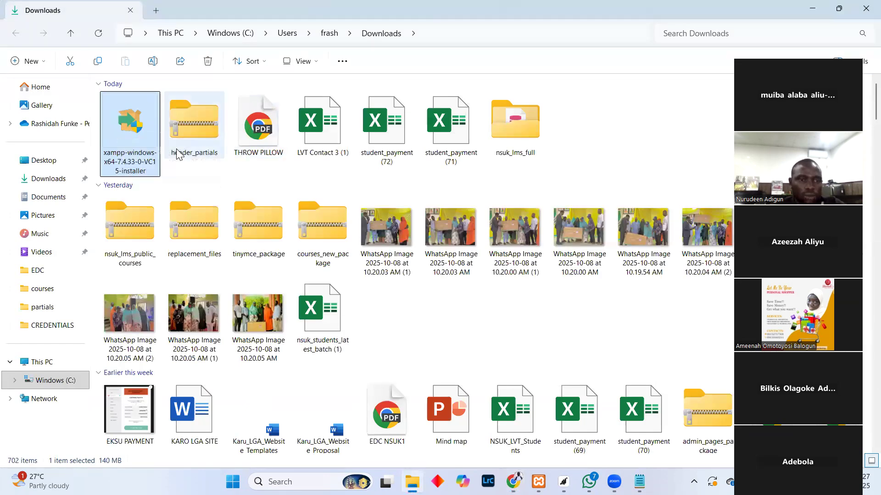
ctrl+scroll(179, 151, up, 2)
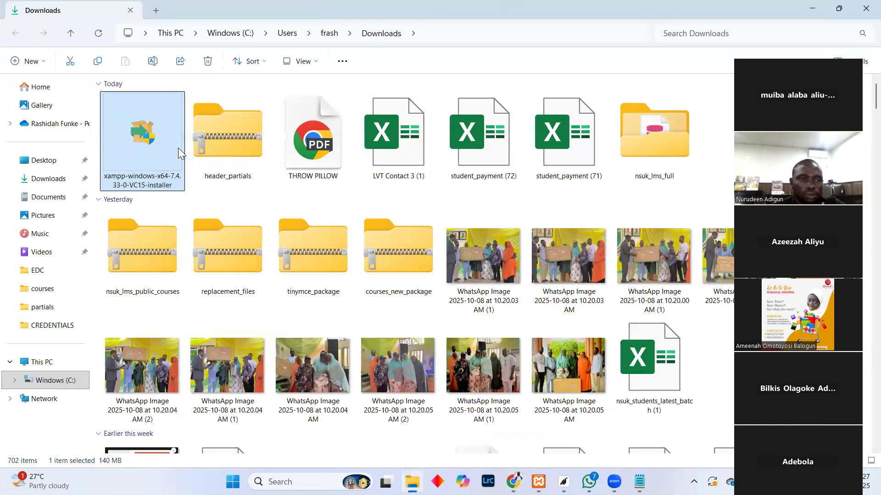
ctrl+scroll(178, 147, up, 1)
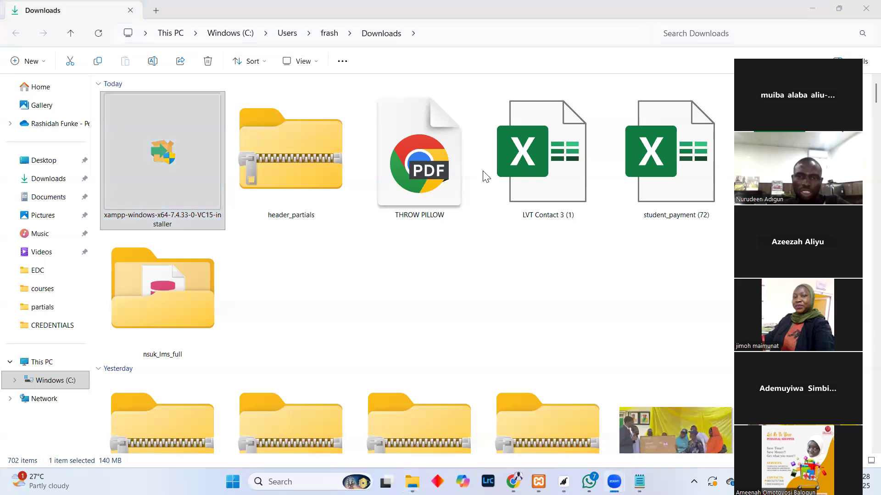
Launch the XAMPP 7.4.33 installer past its User Account Control warning, and abort the setup at the welcome page
click(173, 174)
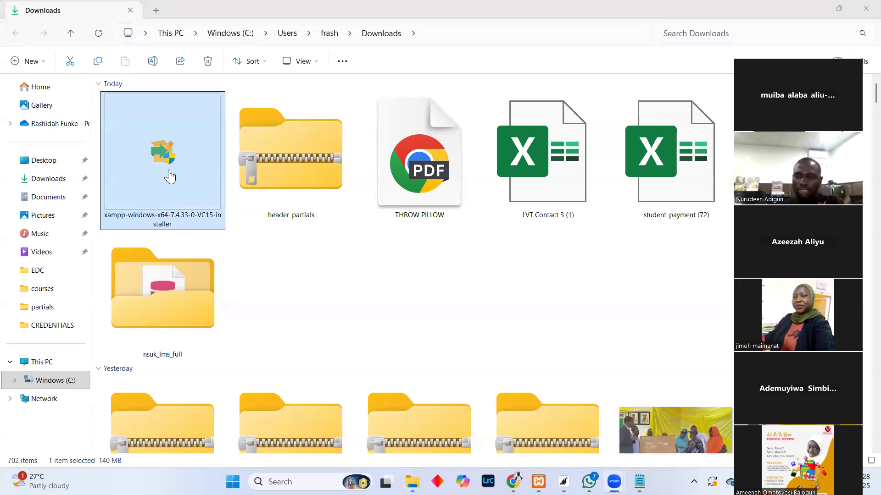
double_click(170, 169)
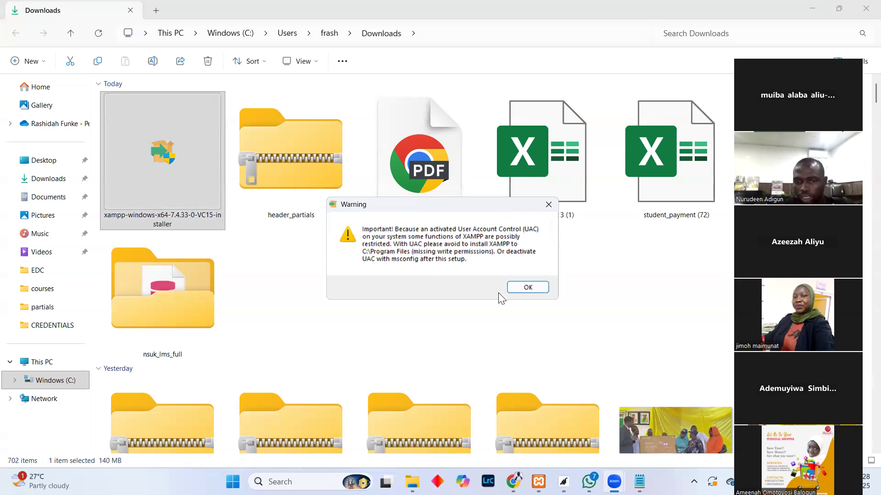
click(534, 288)
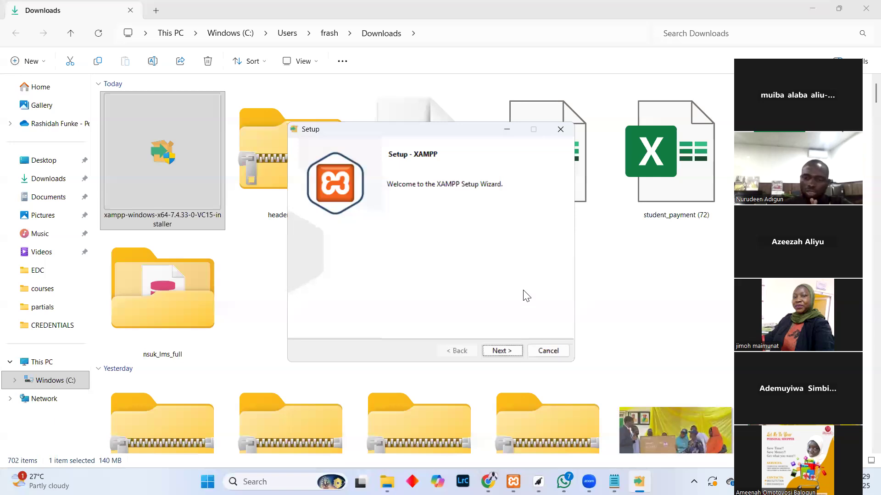
click(547, 351)
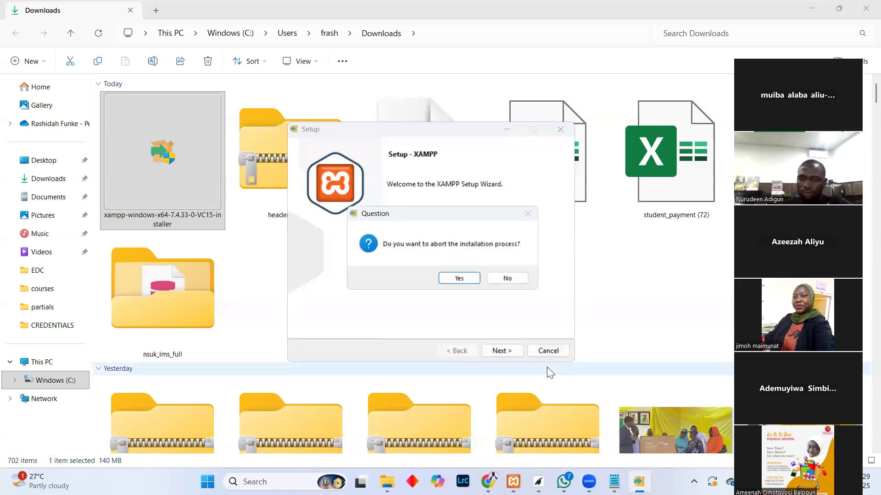
click(460, 278)
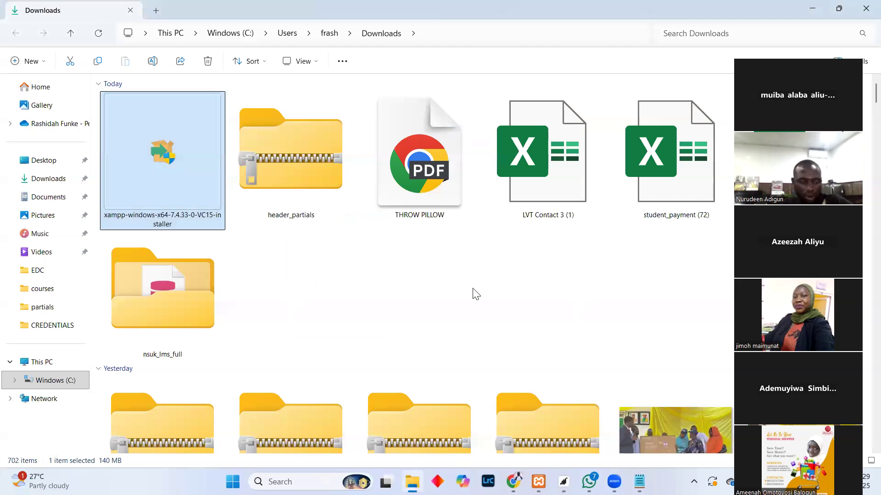
Shrink the file icons, and switch to the XAMPP Control Panel to stop Apache and MySQL and close it
ctrl+scroll(470, 290, down, 3)
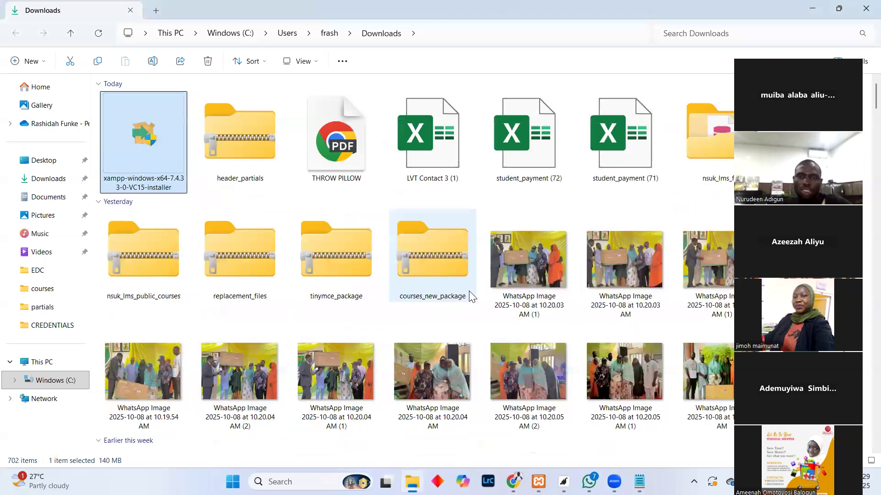
scroll(407, 281, up, 2)
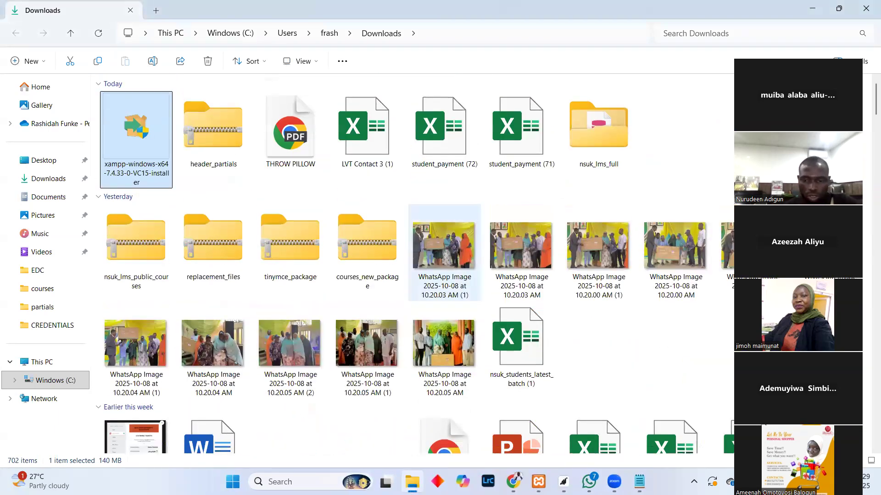
click(539, 482)
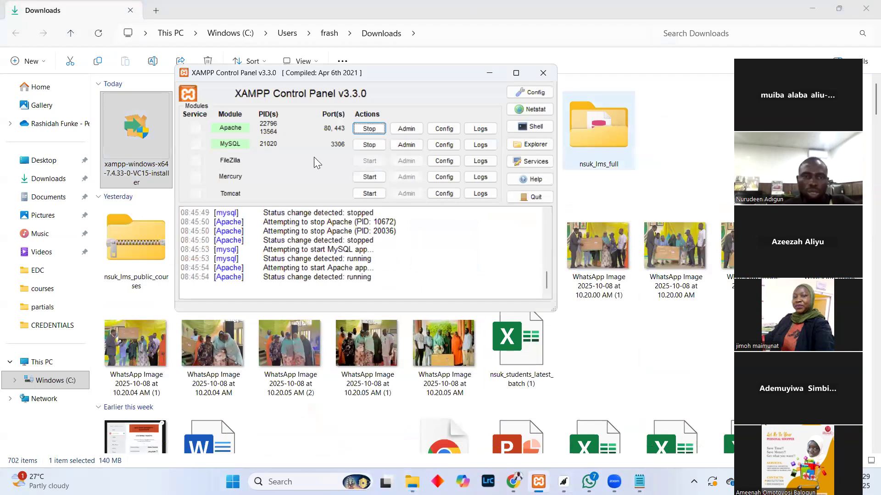
click(369, 128)
click(369, 145)
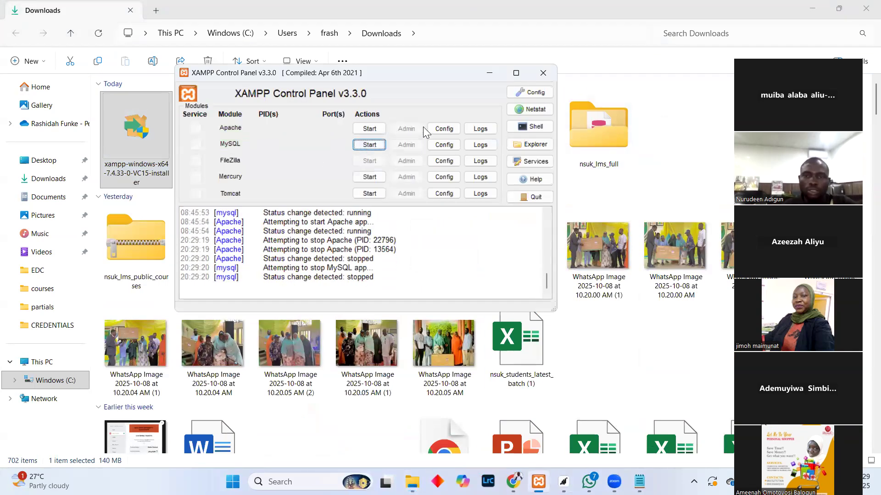
click(543, 73)
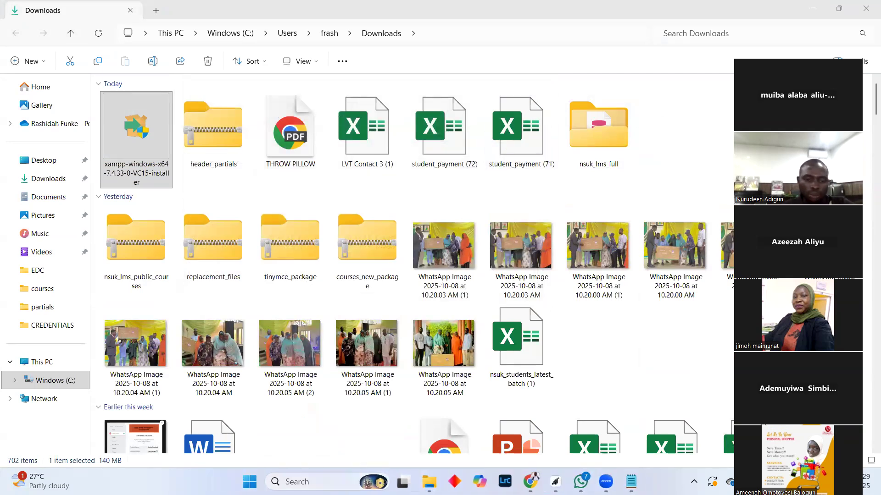
Close the Downloads window and launch the xampp-control shortcut through a Windows search for xampp
click(346, 482)
click(862, 12)
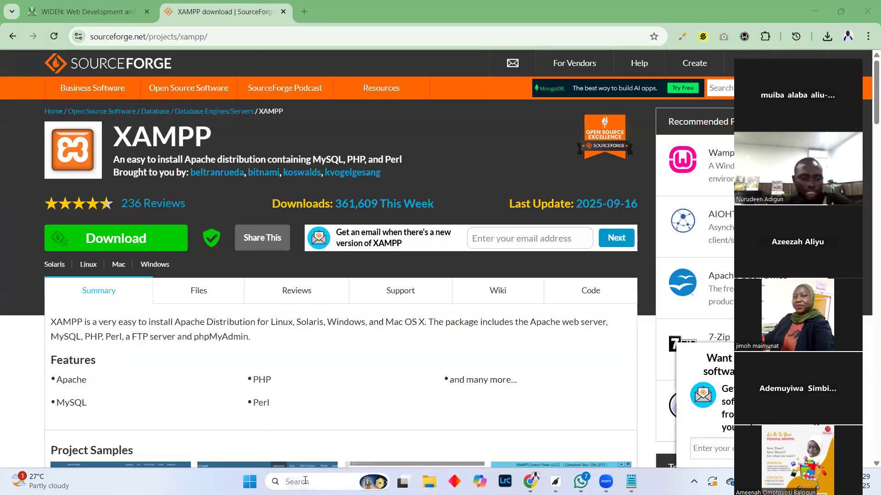
click(305, 480)
text(xampp-control - S)
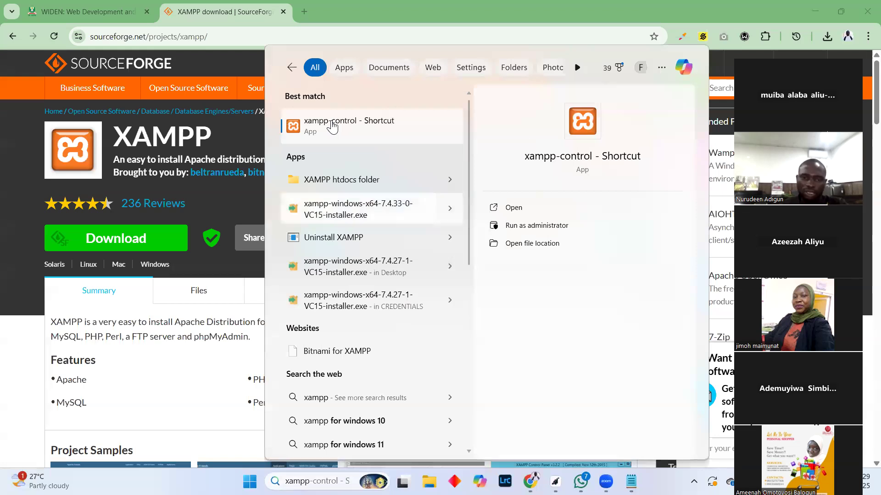
click(332, 126)
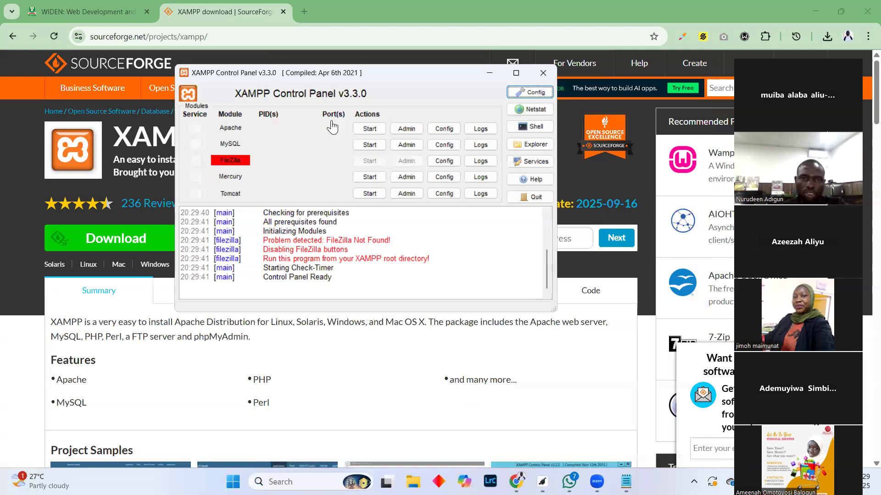
Bring the XAMPP Control Panel in front of the lesson page and start the Apache and MySQL modules
click(120, 14)
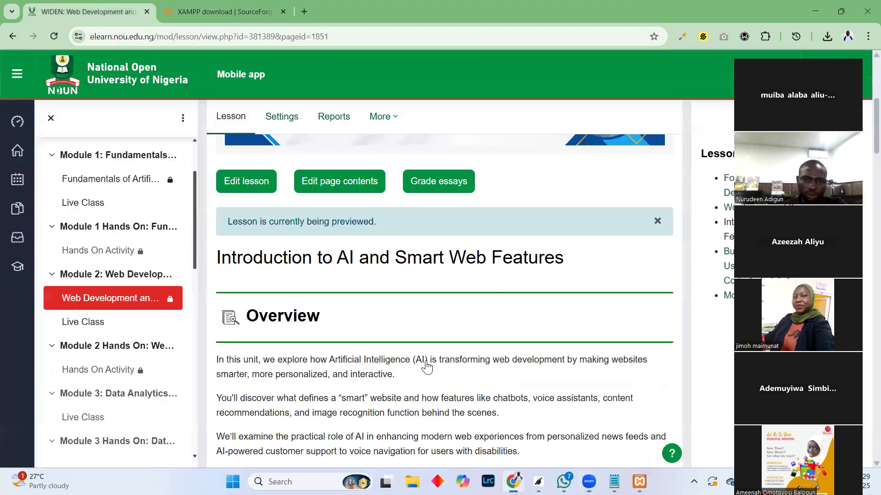
key(alt+Tab)
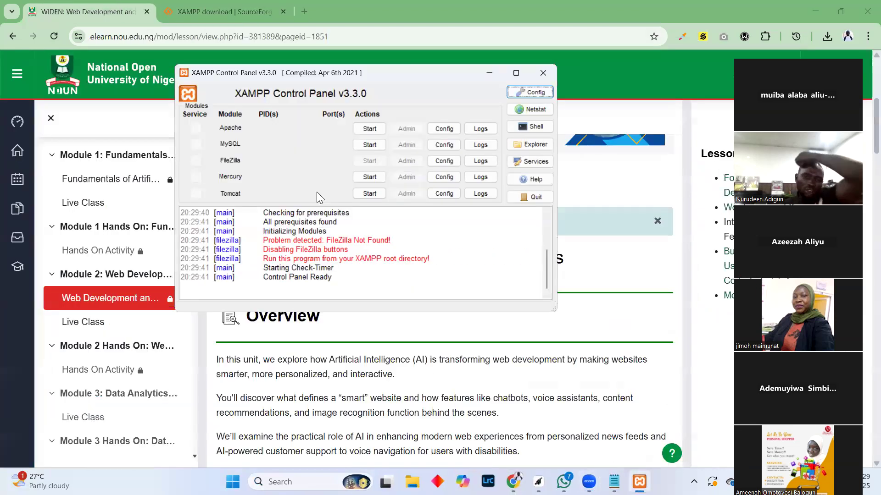
scroll(377, 426, up, 3)
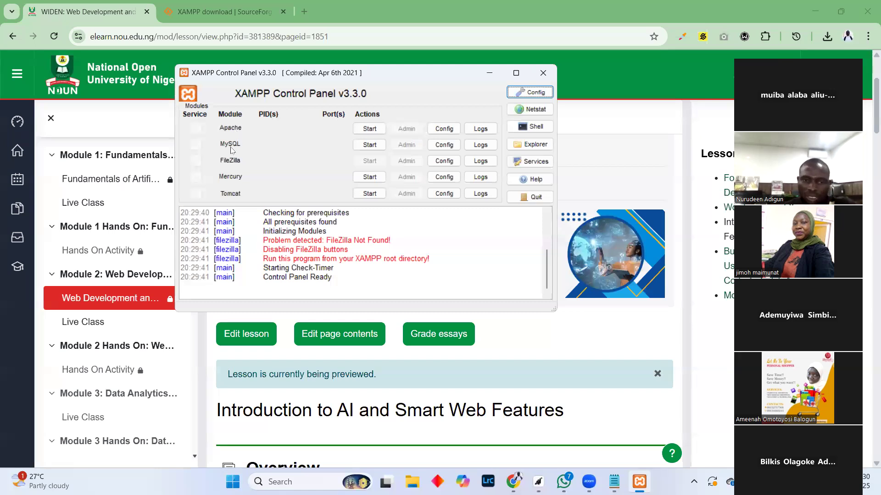
click(370, 131)
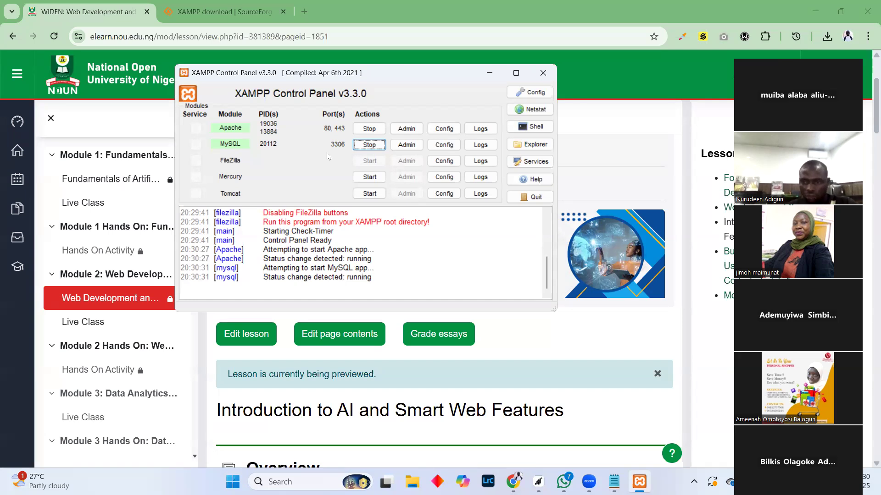
Load localhost in the browser tab that holds the SourceForge XAMPP page
click(238, 11)
click(232, 34)
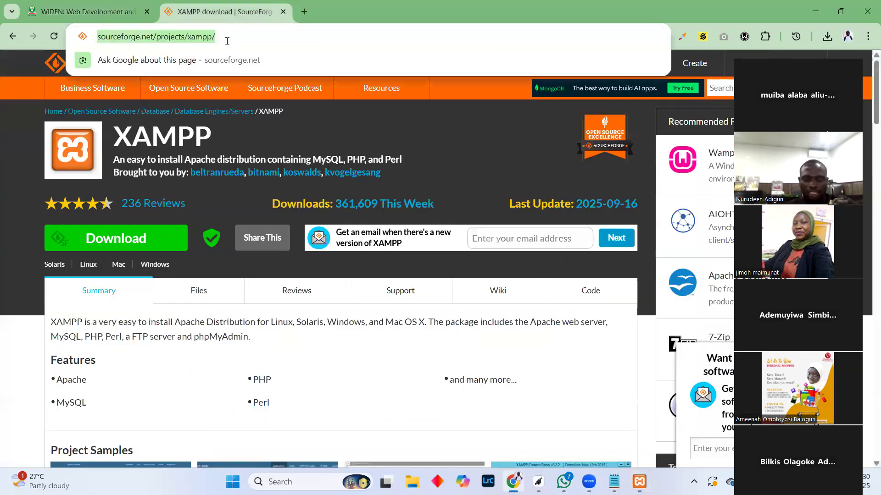
text(local)
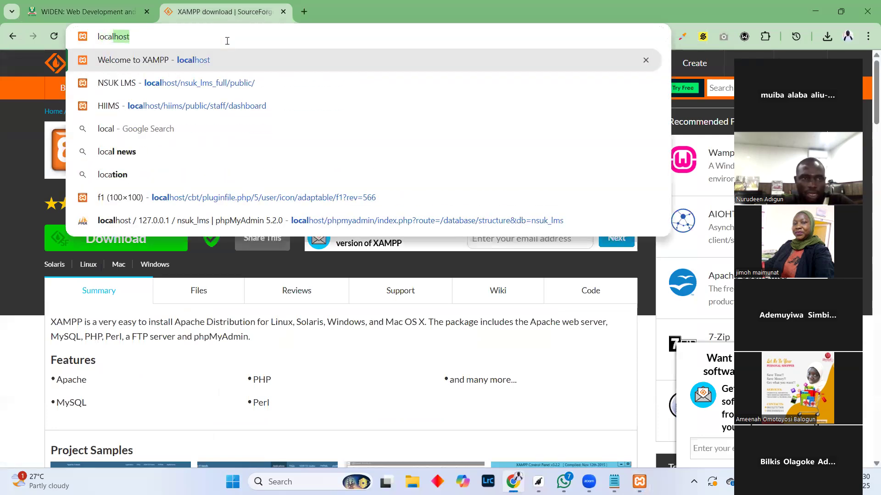
text(host)
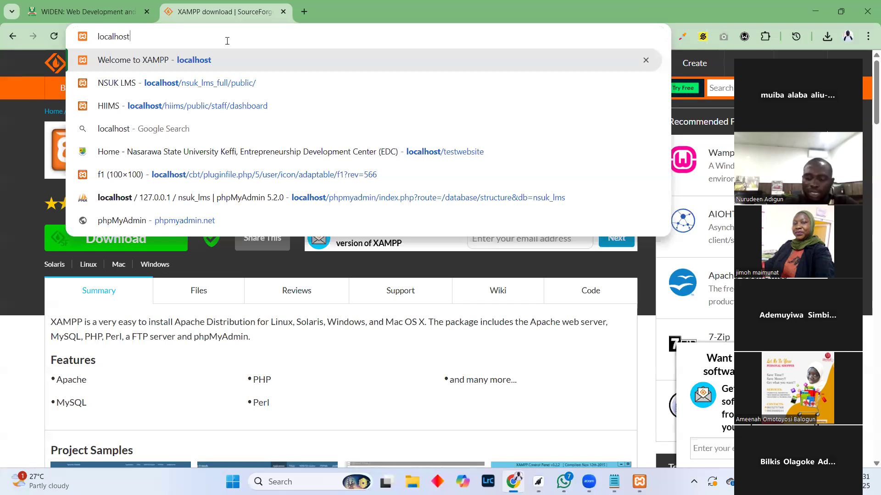
key(Return)
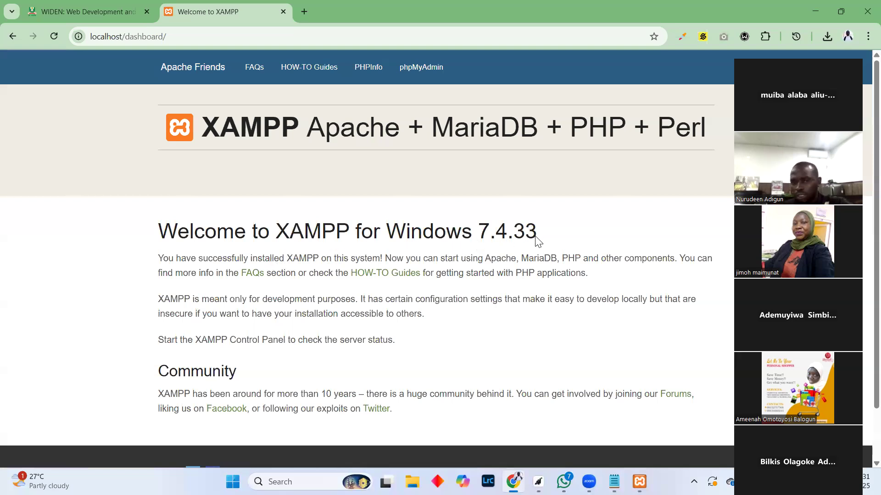
Highlight the welcome heading on the XAMPP dashboard, look over the page and check the module status in the XAMPP Control Panel
drag(542, 236, 147, 238)
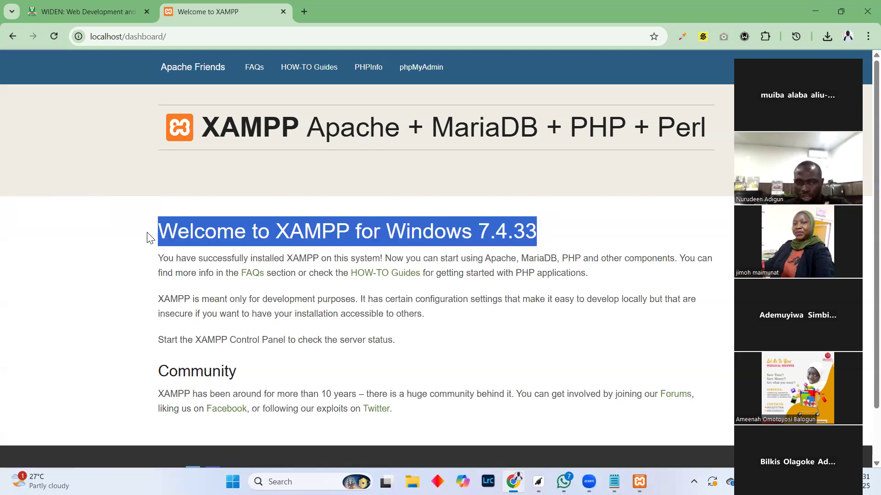
click(341, 258)
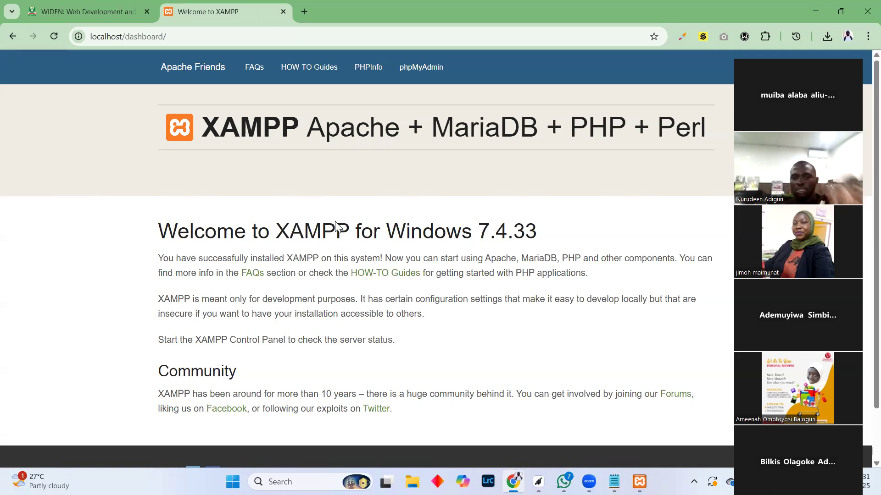
scroll(340, 227, down, 2)
scroll(354, 213, up, 2)
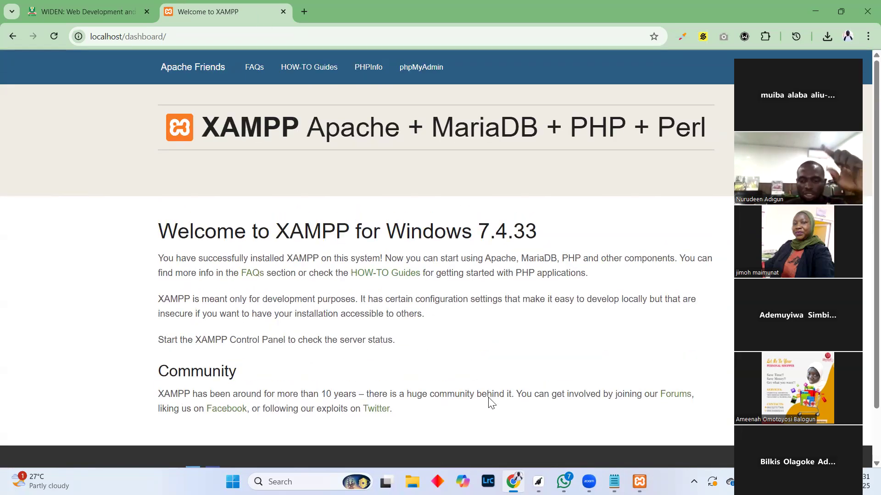
click(639, 482)
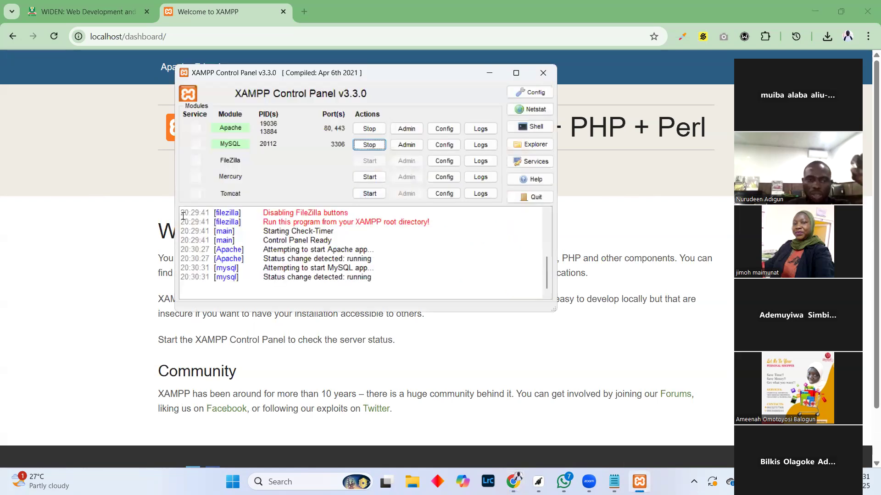
click(163, 234)
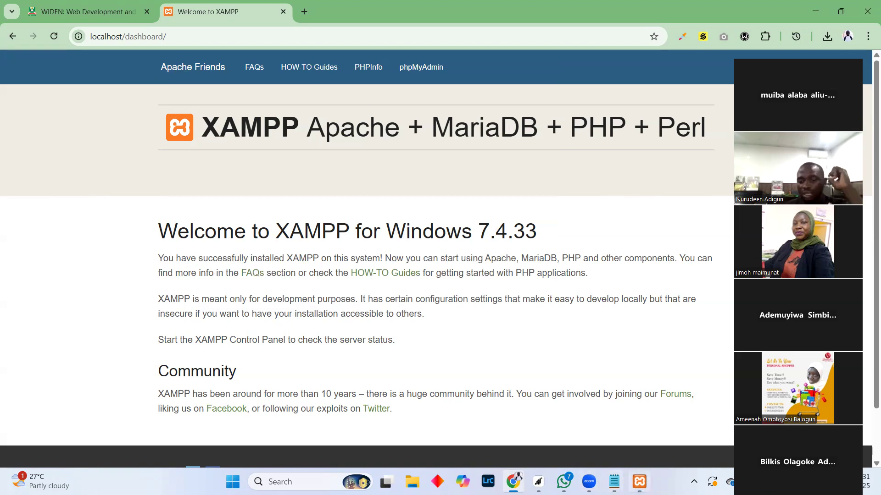
Stop the running MySQL and Apache modules from the XAMPP Control Panel
click(639, 481)
click(379, 145)
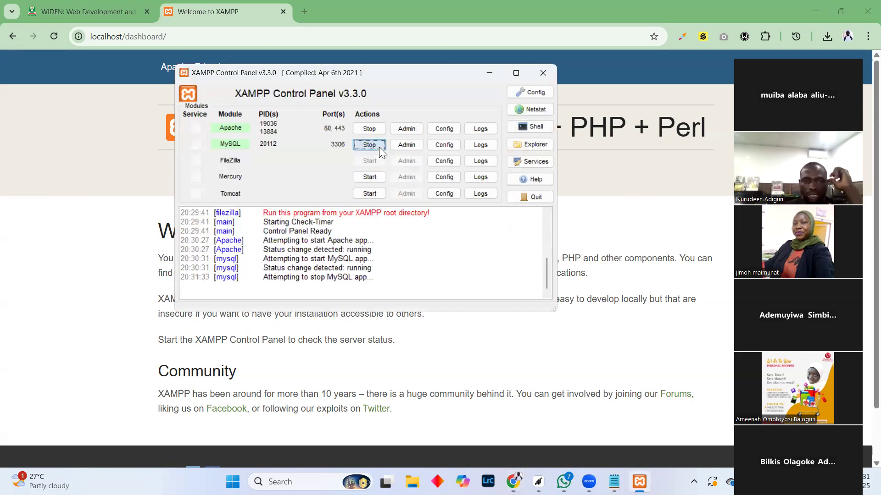
click(369, 128)
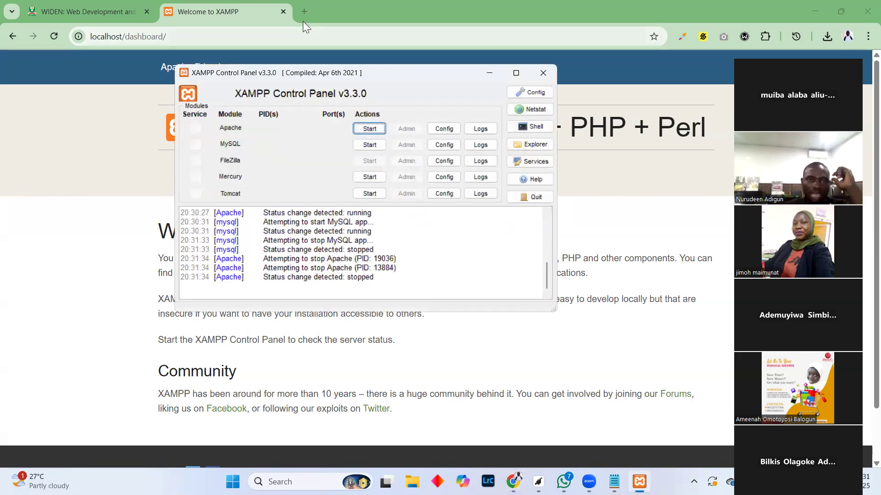
Try to load localhost in a new browser tab while the server modules are stopped
click(304, 13)
text(l)
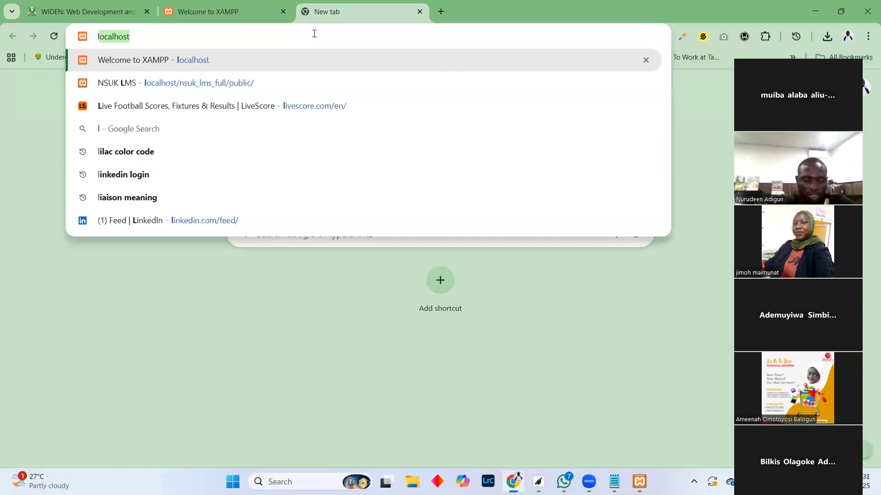
text(ocalhost)
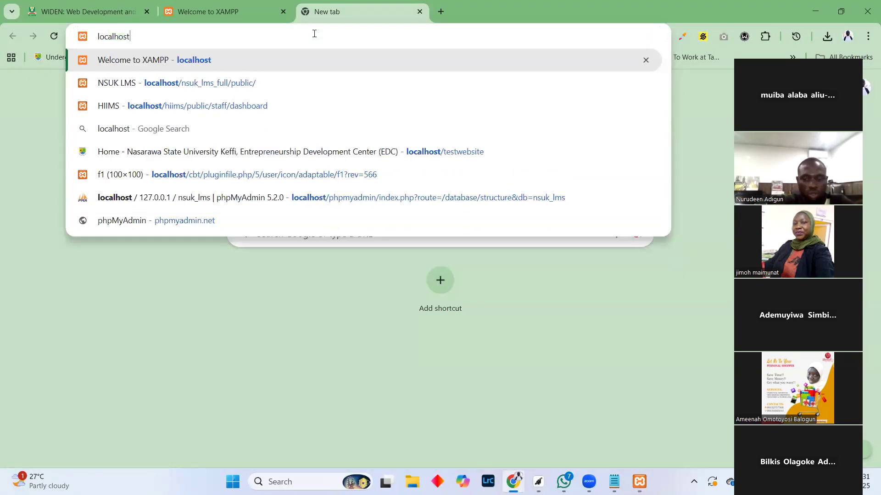
key(Return)
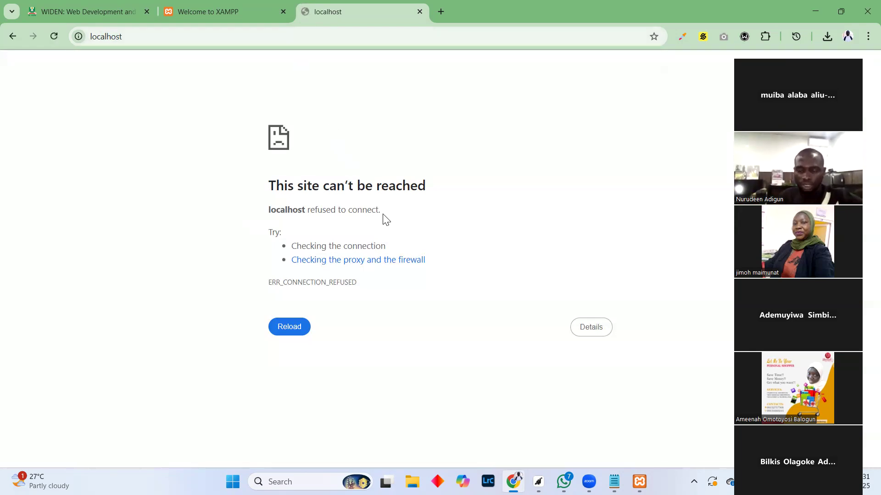
Start the Apache and MySQL modules again in the XAMPP Control Panel and reload the localhost page
key(alt+Tab)
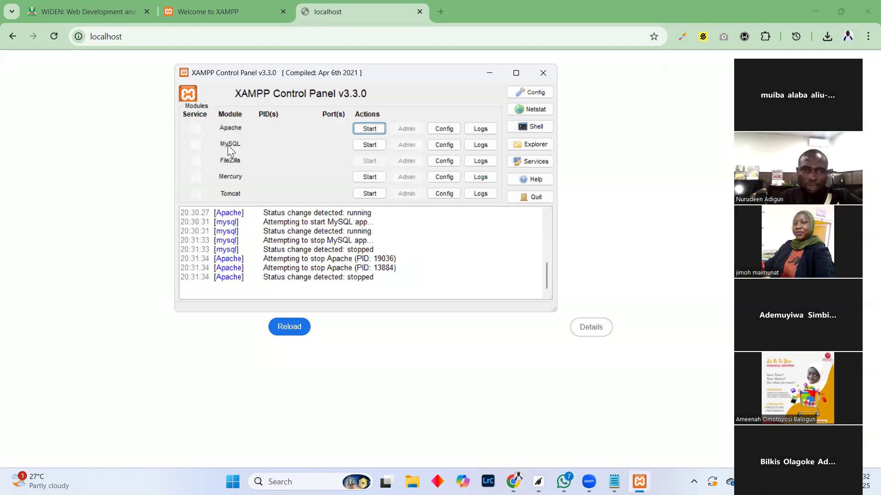
click(380, 129)
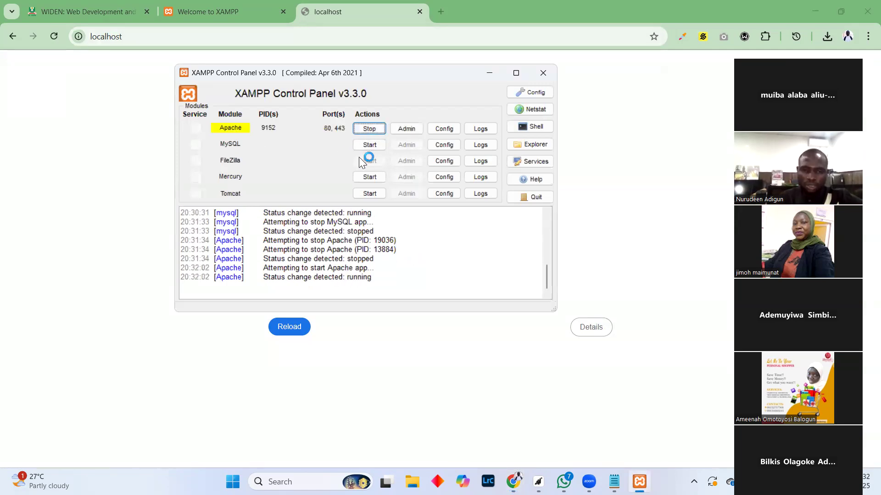
click(375, 147)
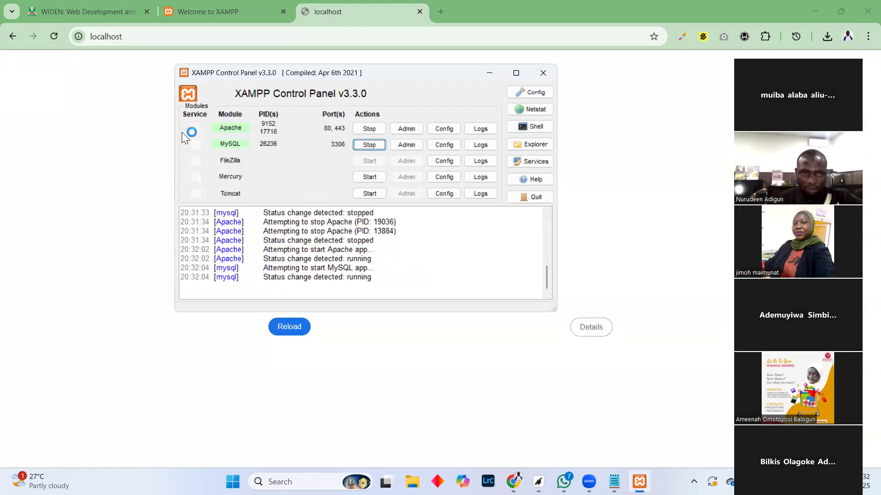
click(144, 124)
click(288, 327)
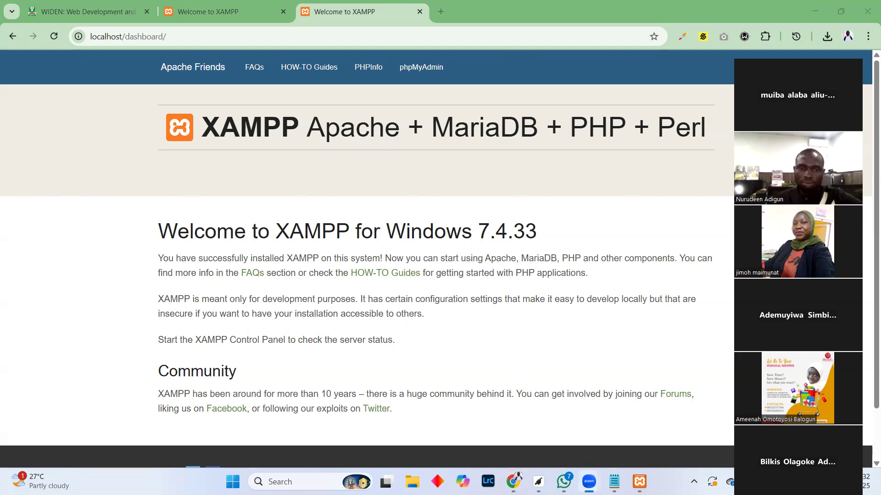
click(471, 391)
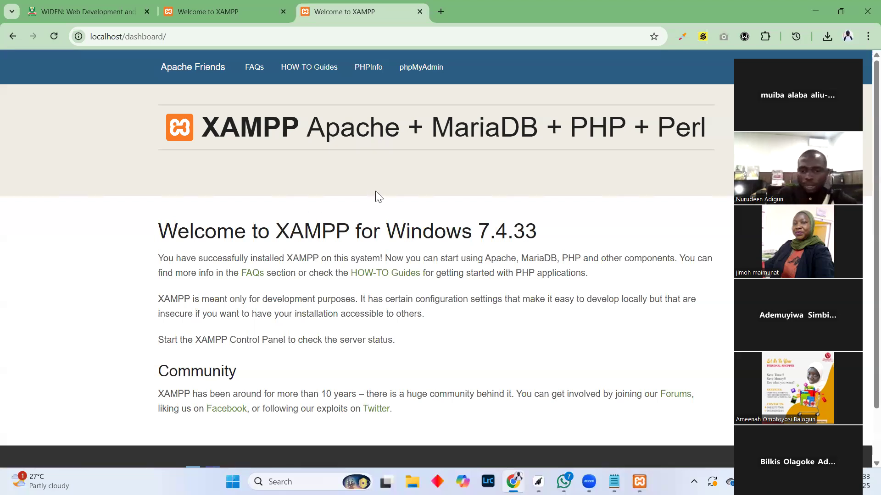
Look over the Introduction to AI and Smart Web Features lesson page down to its personalization section and back up
click(73, 12)
scroll(406, 258, down, 3)
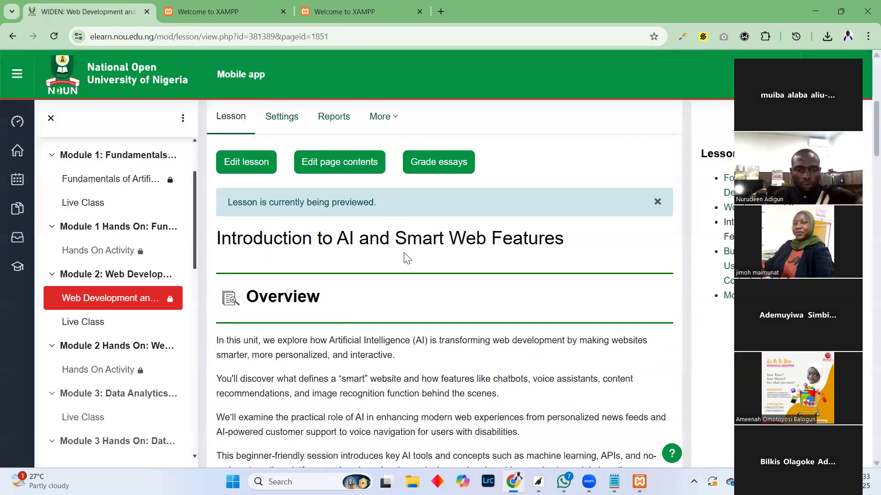
scroll(405, 255, down, 4)
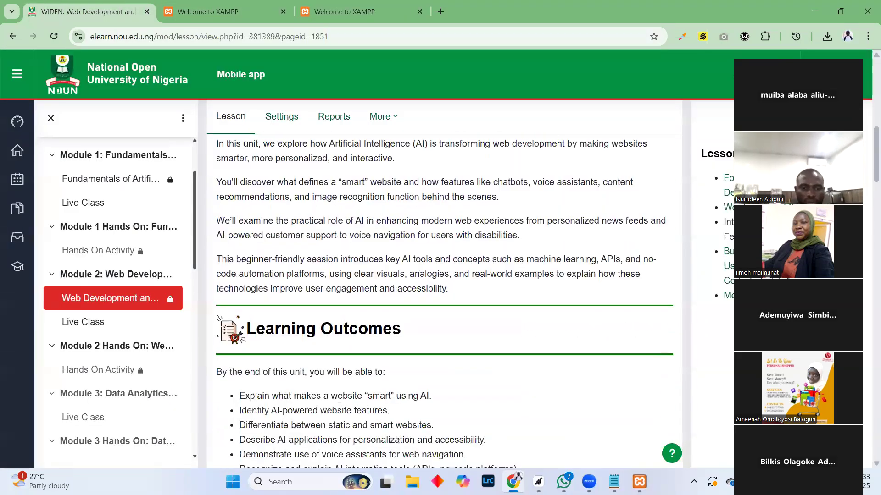
scroll(420, 276, down, 2)
scroll(422, 289, down, 3)
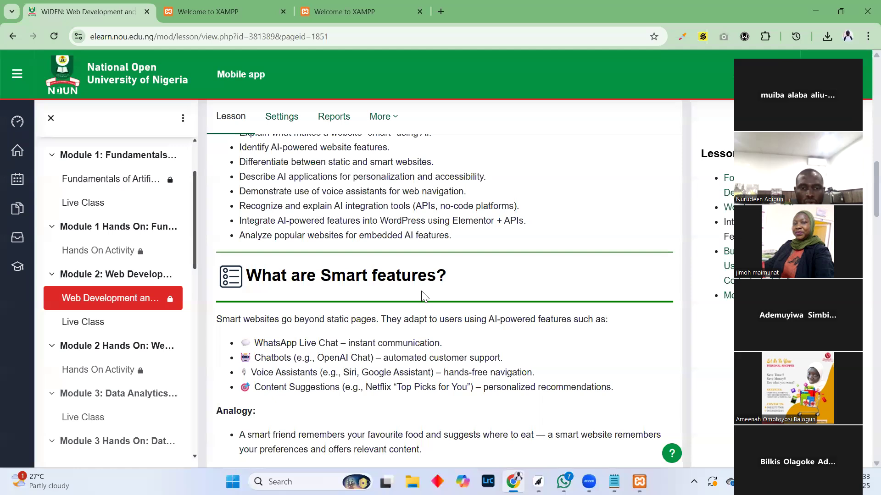
scroll(423, 296, down, 7)
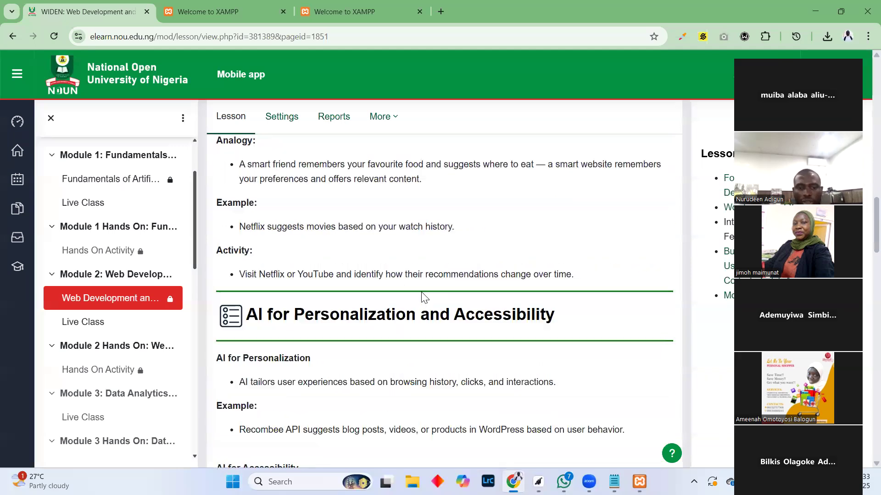
scroll(422, 297, up, 10)
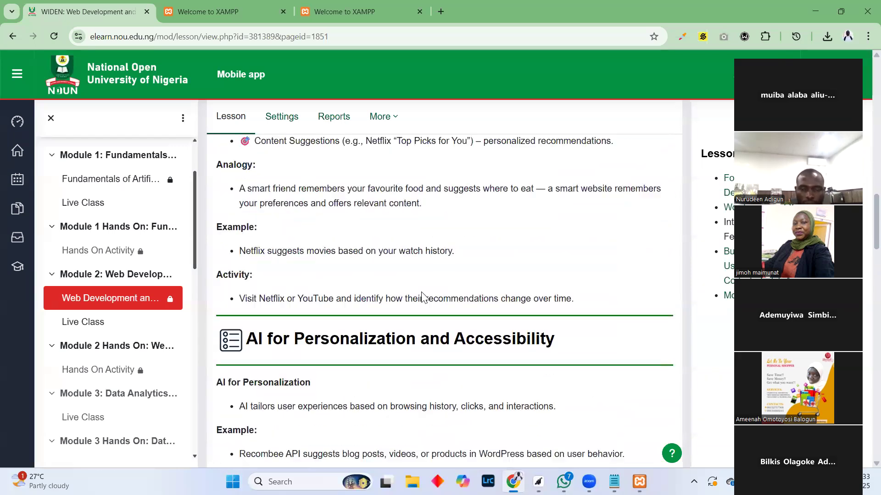
scroll(424, 293, up, 10)
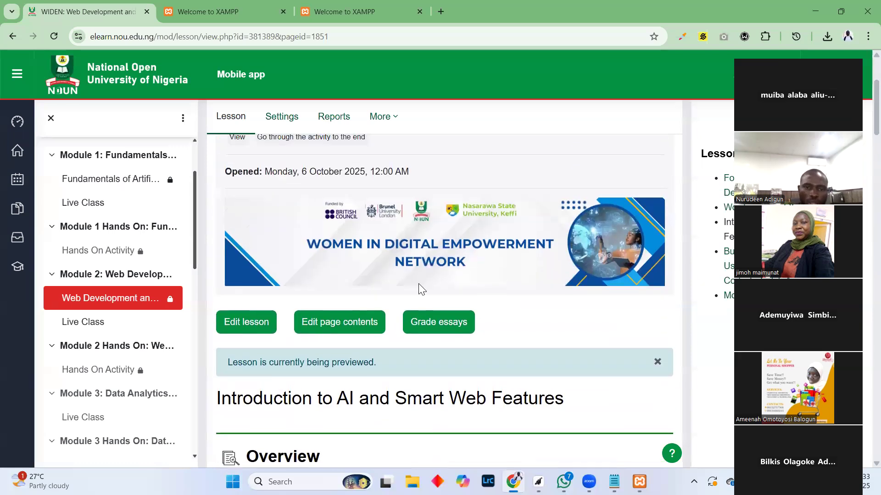
Search Google for "download wordpress" in the first XAMPP dashboard tab
click(224, 10)
click(325, 8)
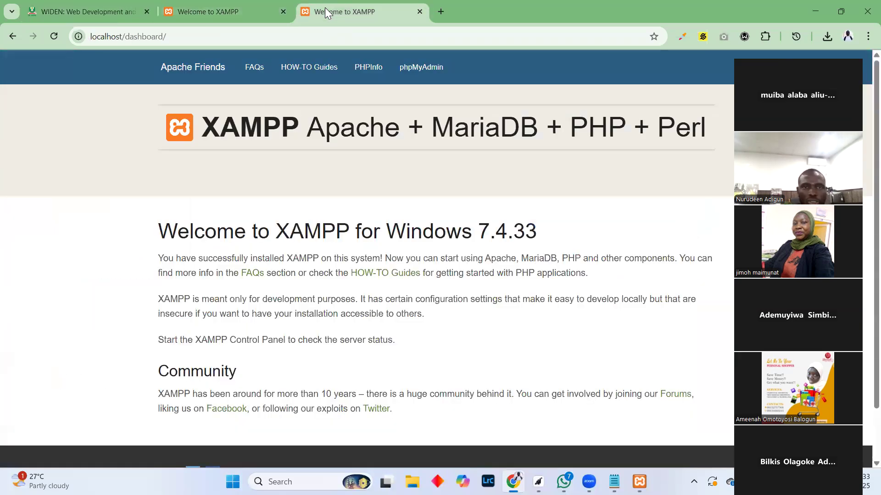
click(231, 8)
click(235, 35)
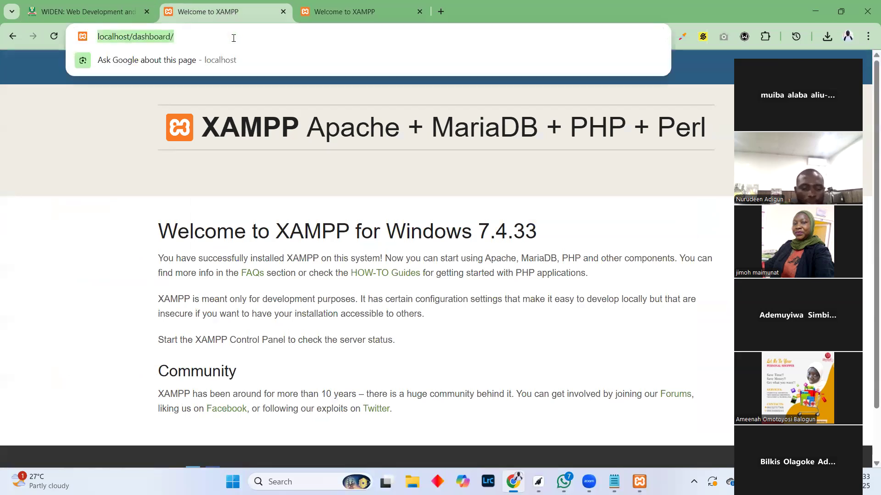
text(download w)
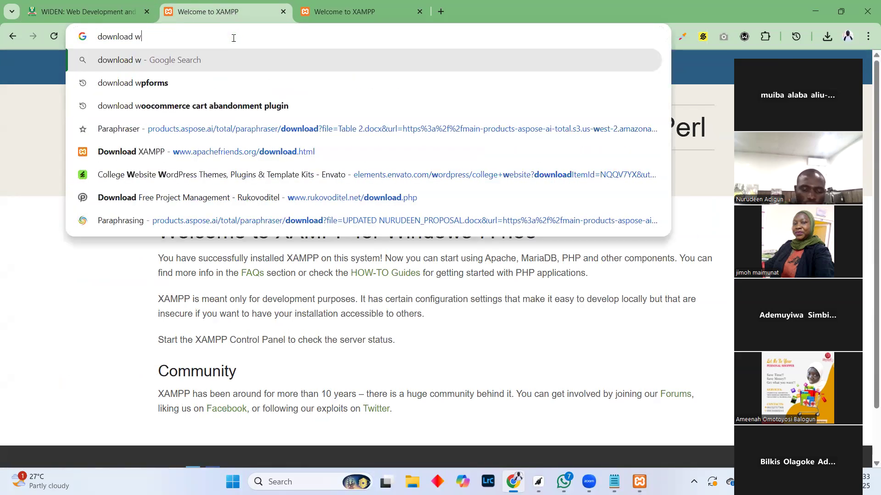
text(ordpress)
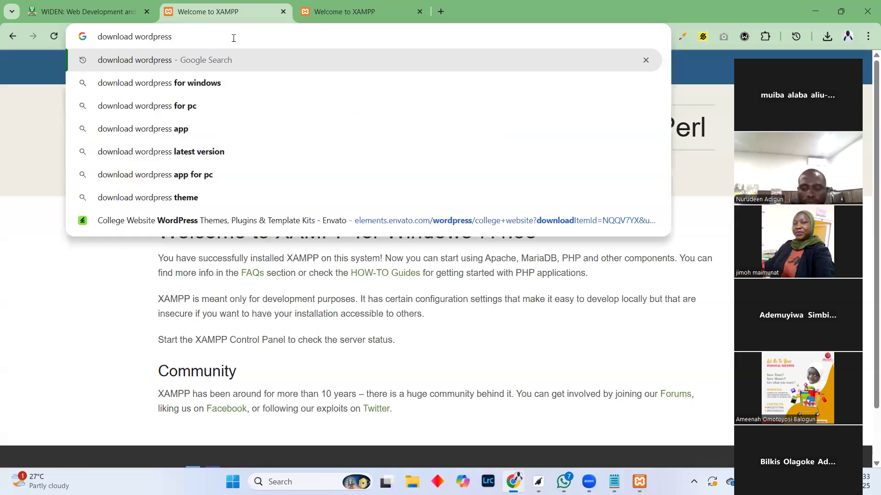
key(Return)
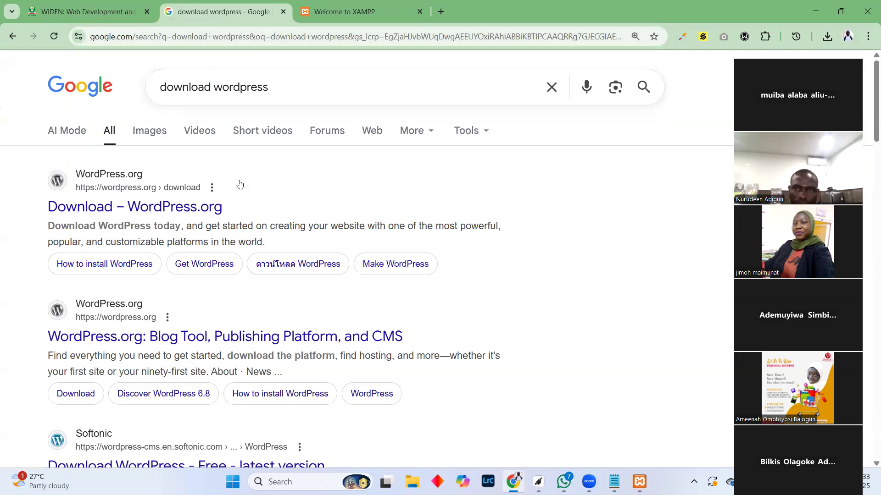
Open the WordPress.org download page from the search results, download WordPress 6.8.3 and dismiss the thank-you dialog
key(ctrl+minus)
key(ctrl+minus)
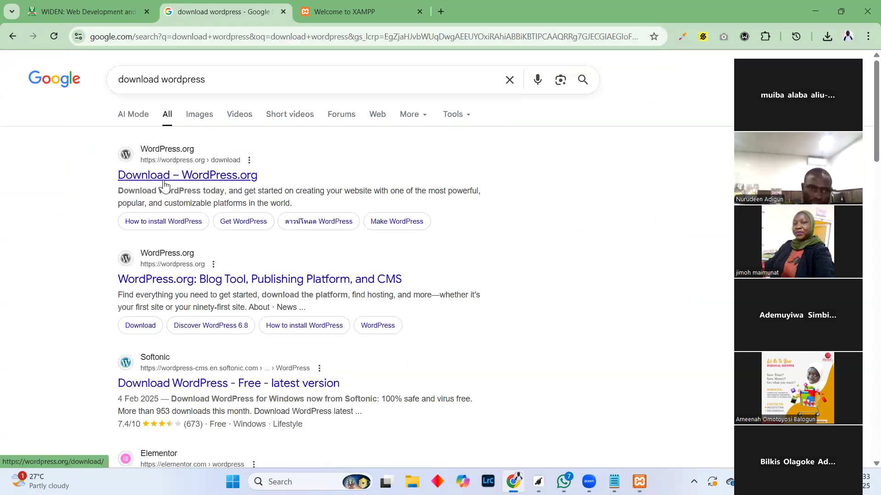
click(209, 181)
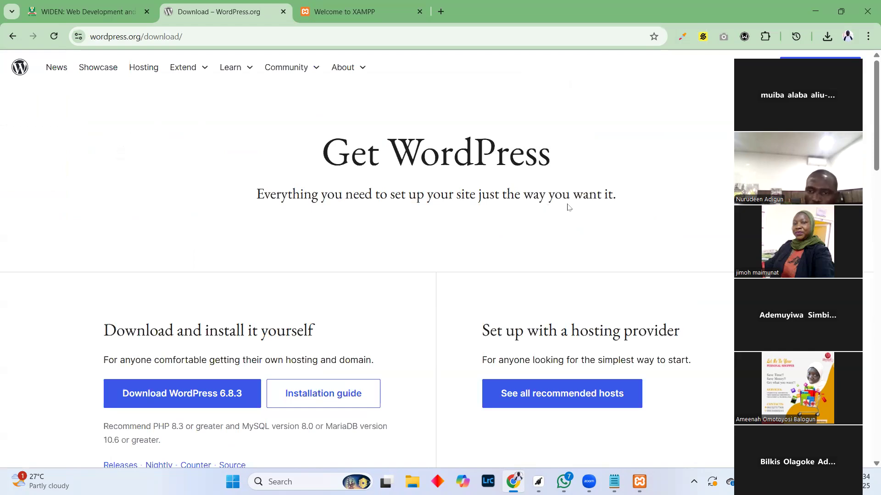
scroll(569, 206, down, 2)
scroll(453, 214, down, 2)
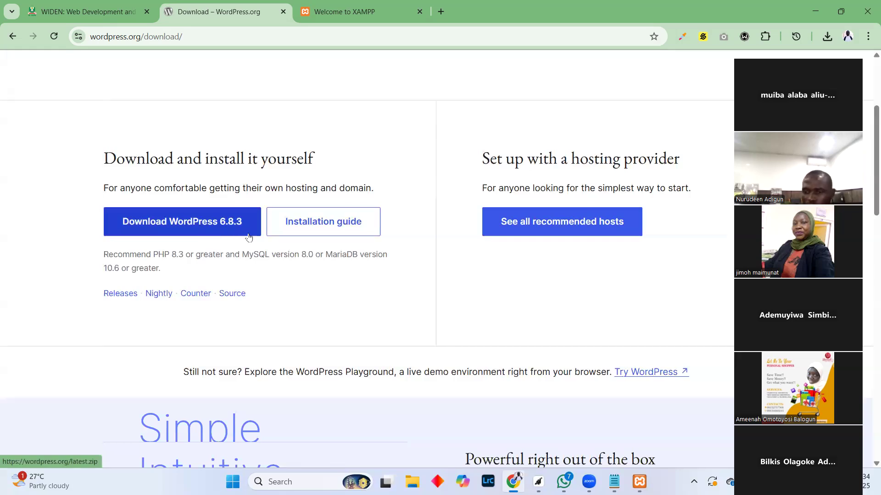
click(156, 235)
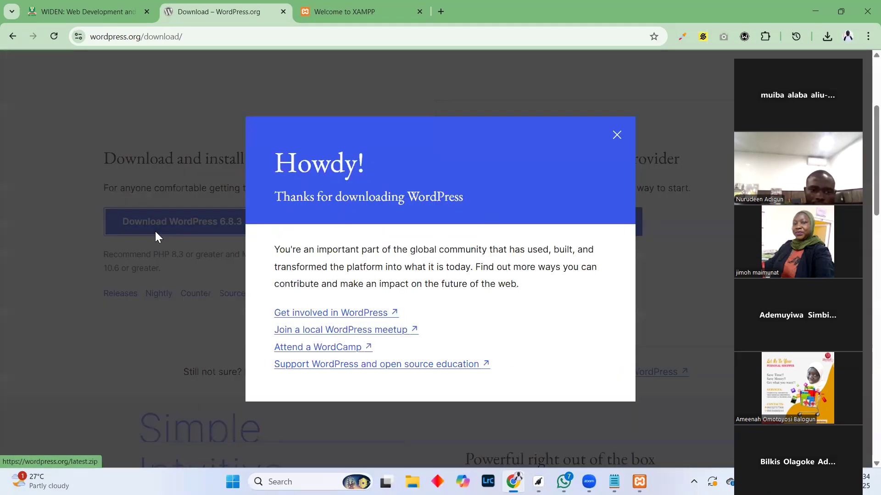
click(617, 135)
Show the downloaded wordpress-6.8.3 archive in its folder and extract it to the suggested wordpress-6.8.3 destination in Downloads
click(824, 40)
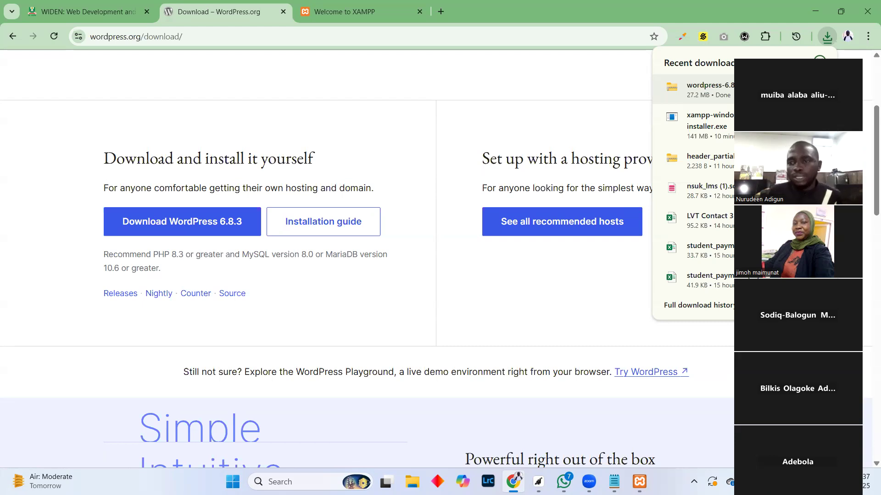
click(801, 90)
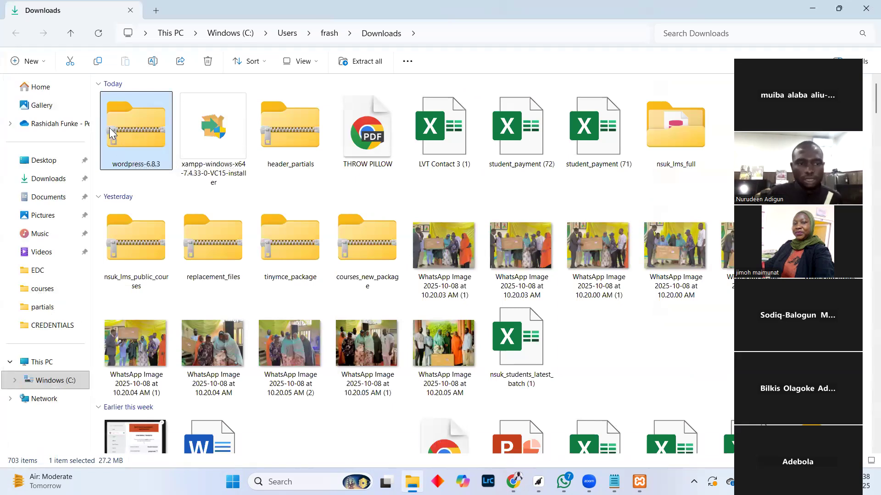
right_click(133, 123)
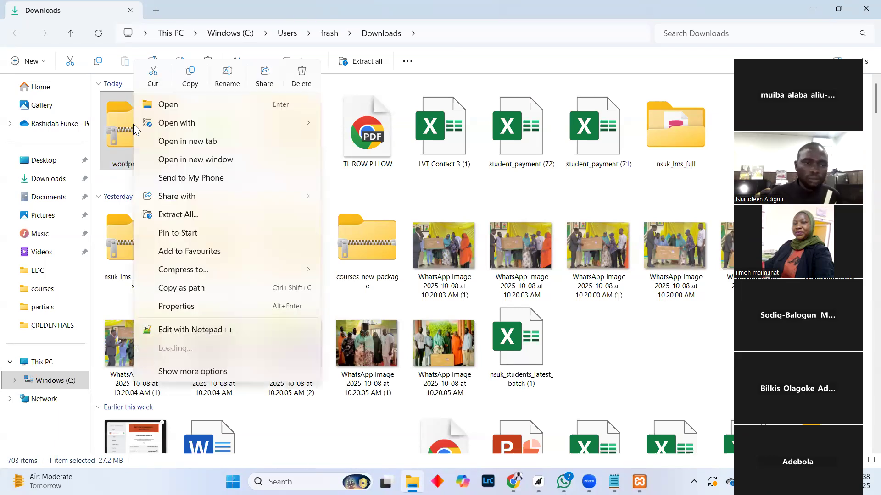
click(200, 216)
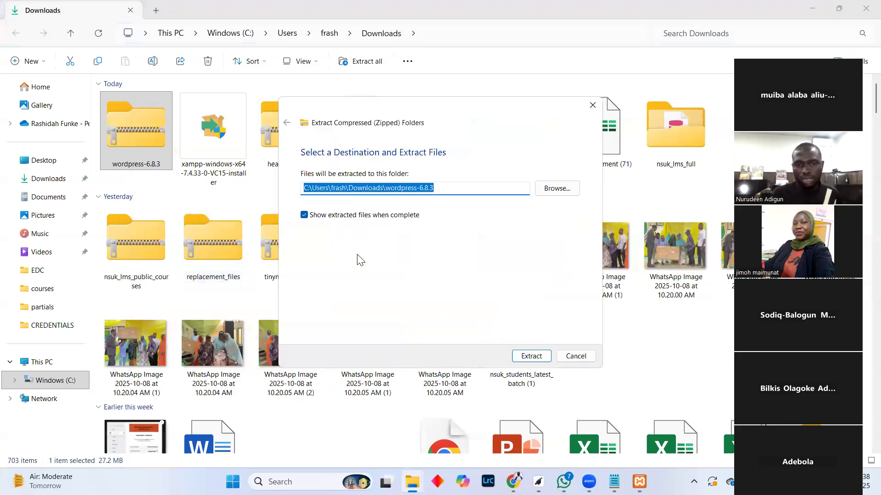
click(531, 357)
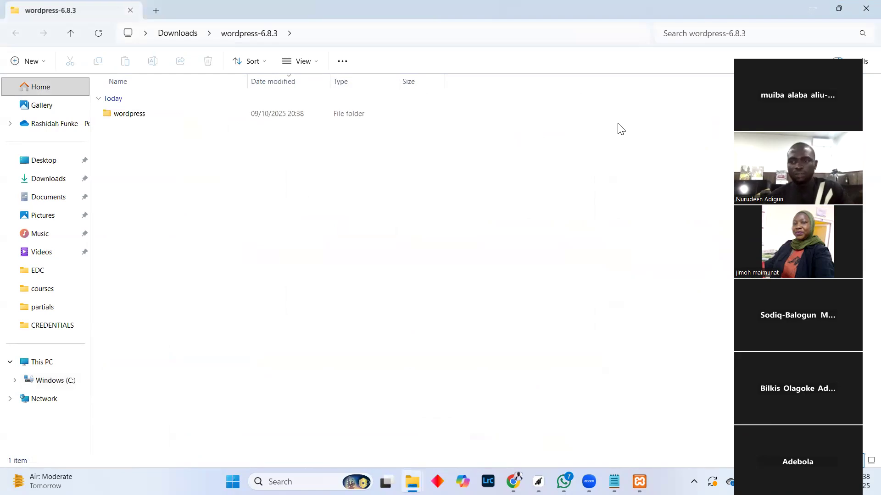
Close the window with the extracted files and open the wordpress-6.8.3 folder from Downloads to inspect its wordpress subfolder
click(863, 8)
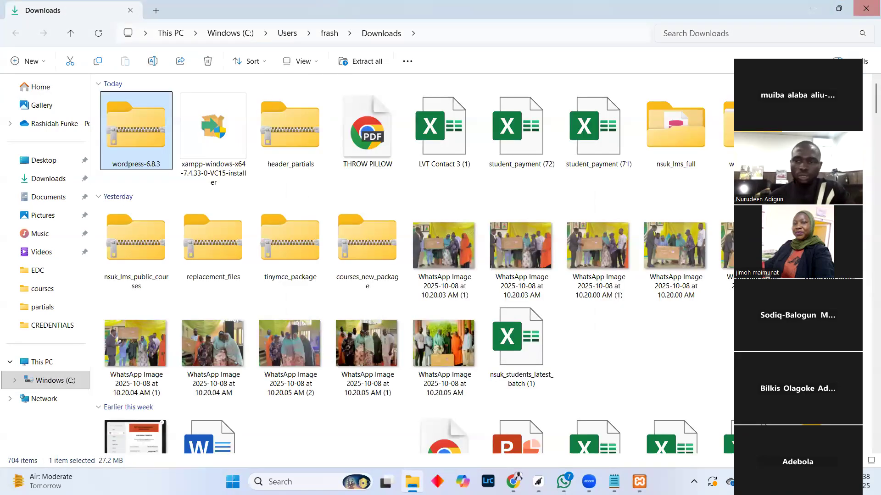
click(176, 179)
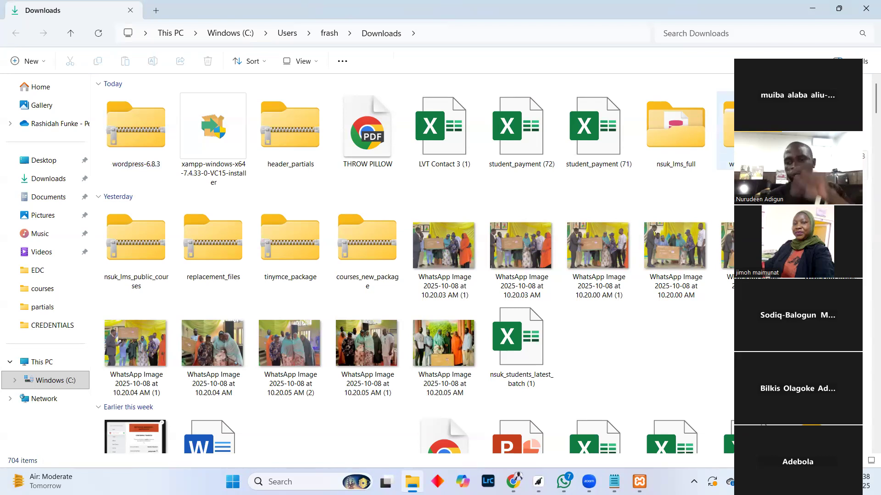
double_click(752, 130)
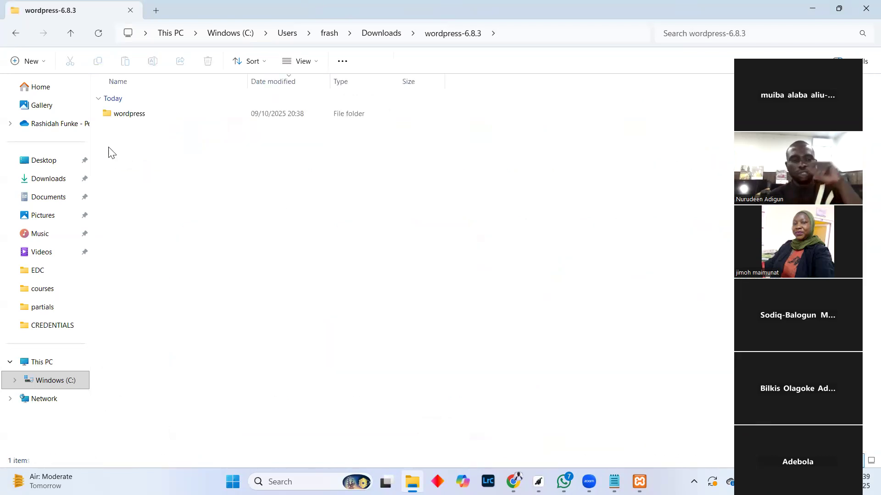
mouse_move(114, 117)
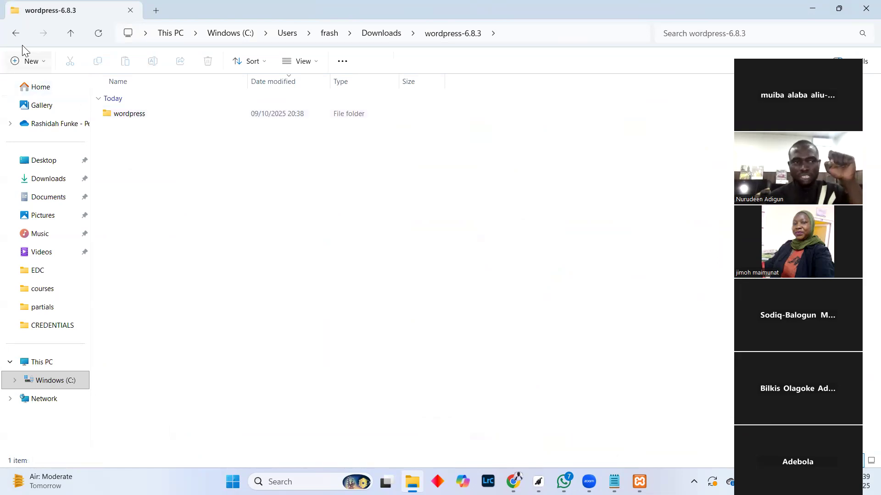
mouse_move(143, 117)
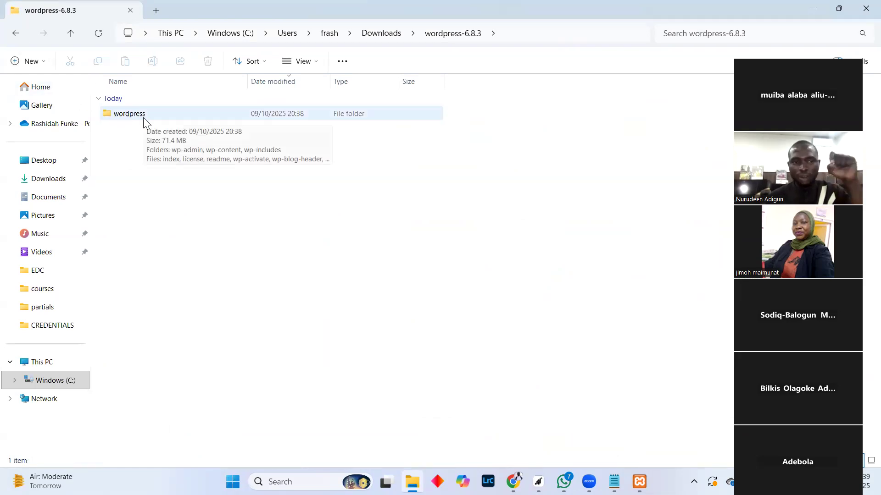
Go back to Downloads, reopen the wordpress-6.8.3 folder and copy its wordpress subfolder
click(18, 37)
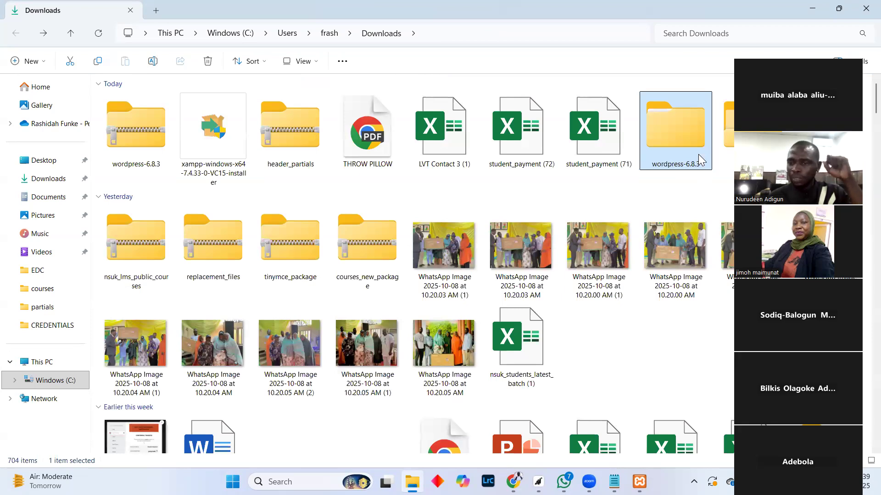
double_click(690, 139)
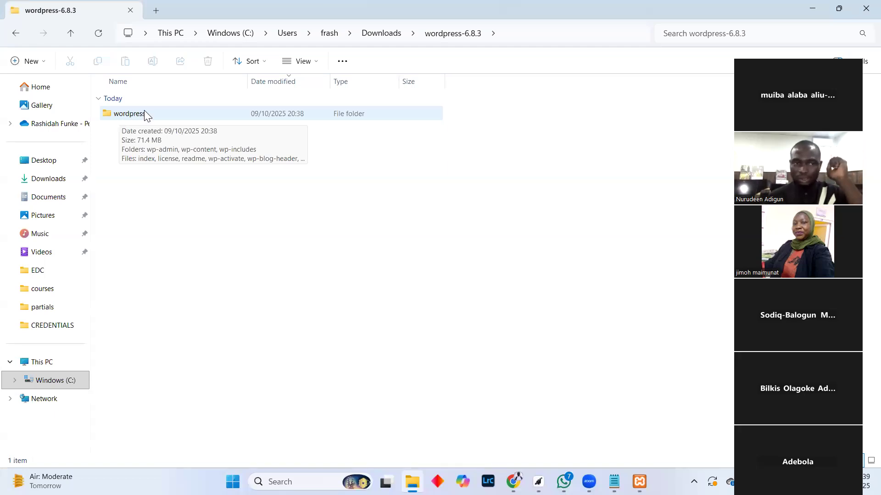
click(142, 139)
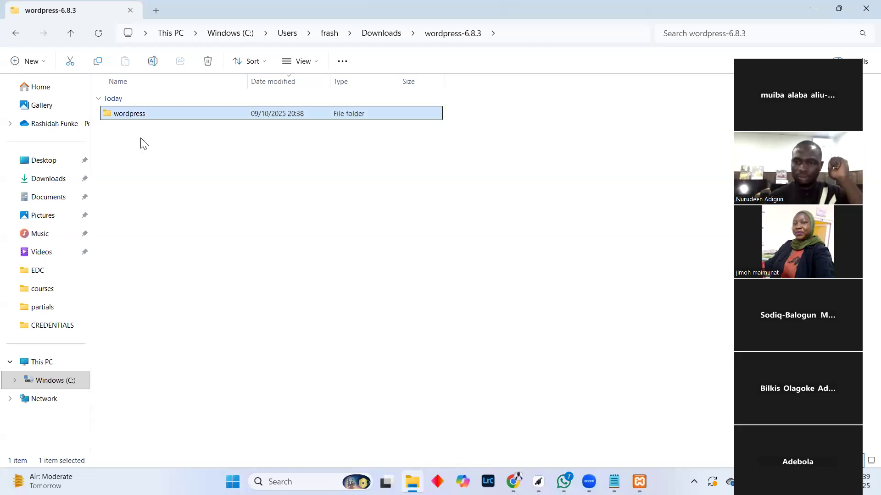
right_click(127, 115)
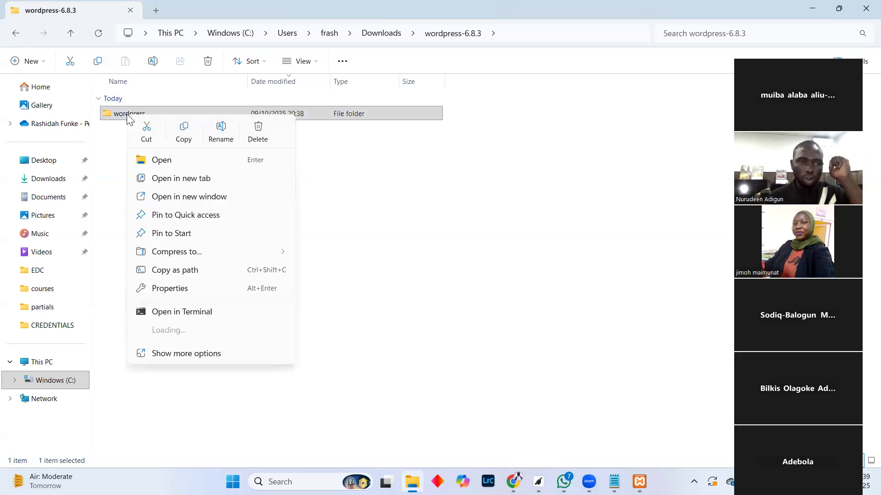
click(186, 131)
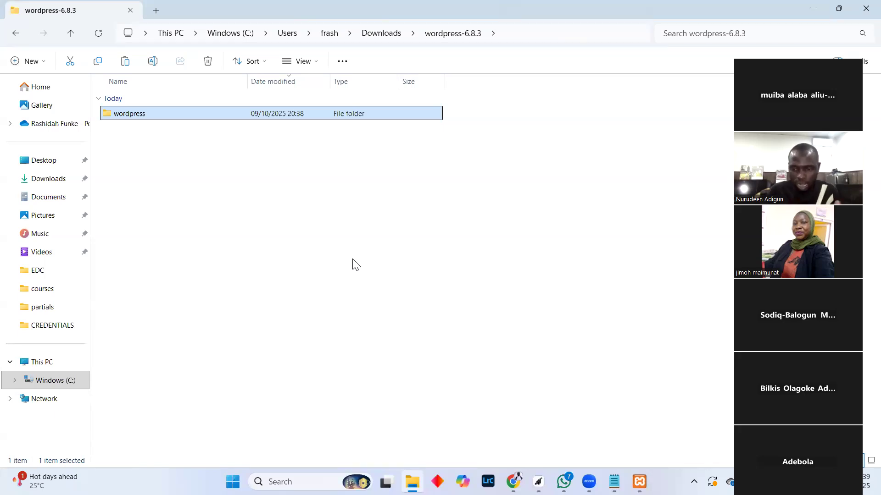
right_click(118, 114)
click(178, 135)
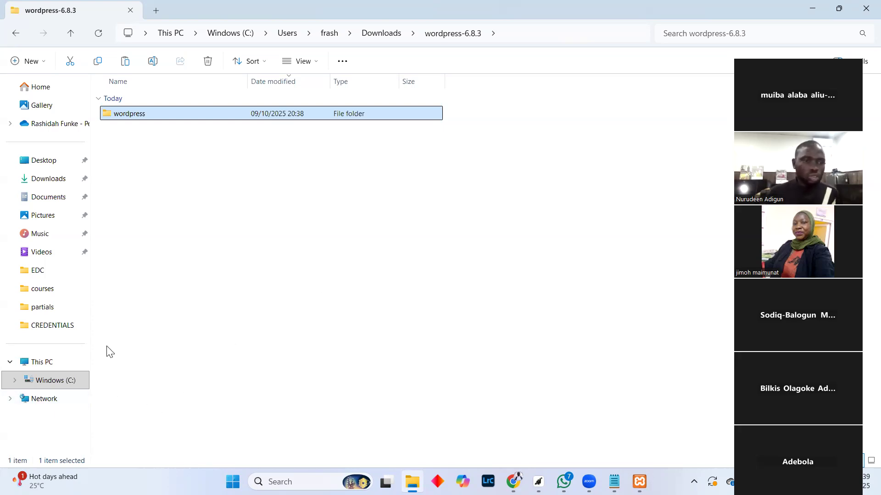
Open the htdocs folder inside the xampp folder on the Windows (C:) drive
click(41, 363)
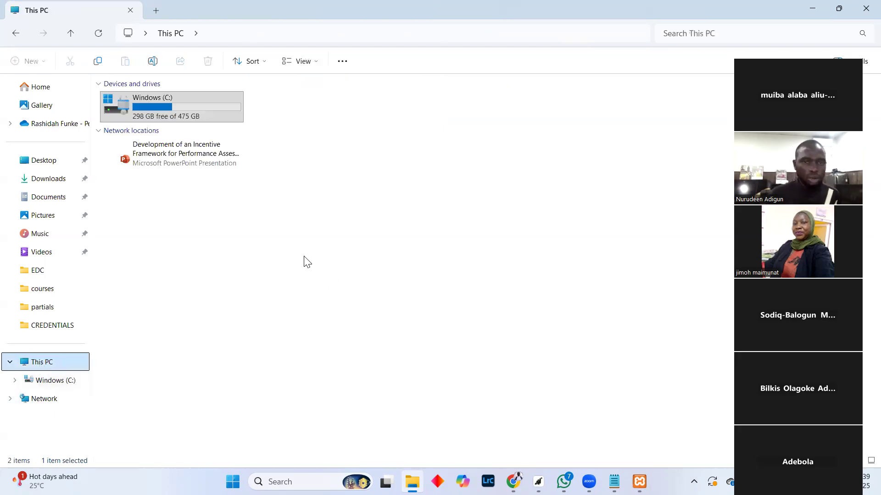
click(162, 110)
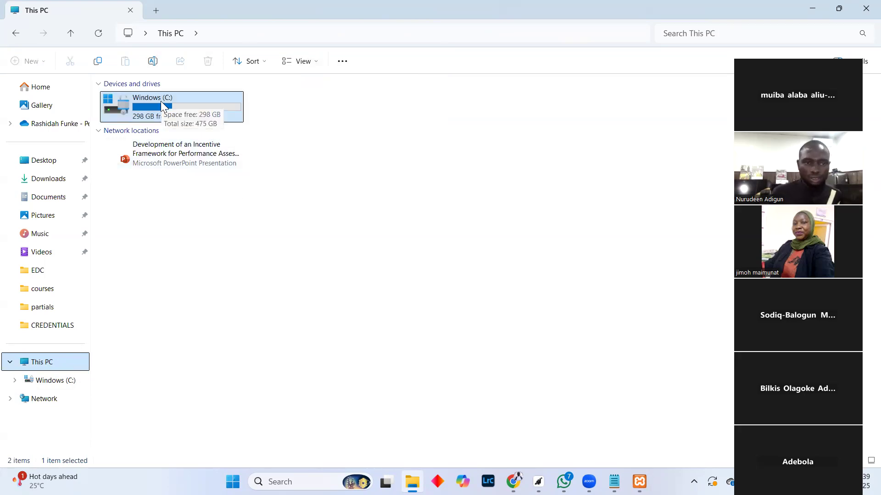
double_click(161, 105)
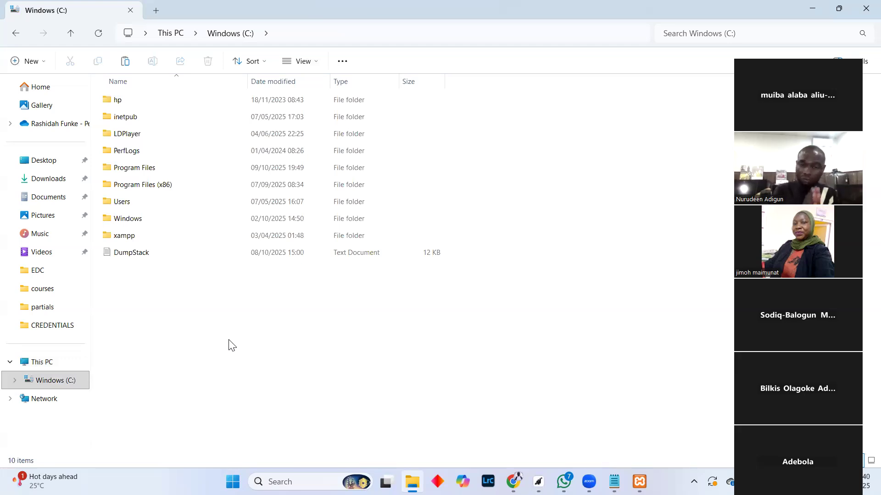
double_click(124, 239)
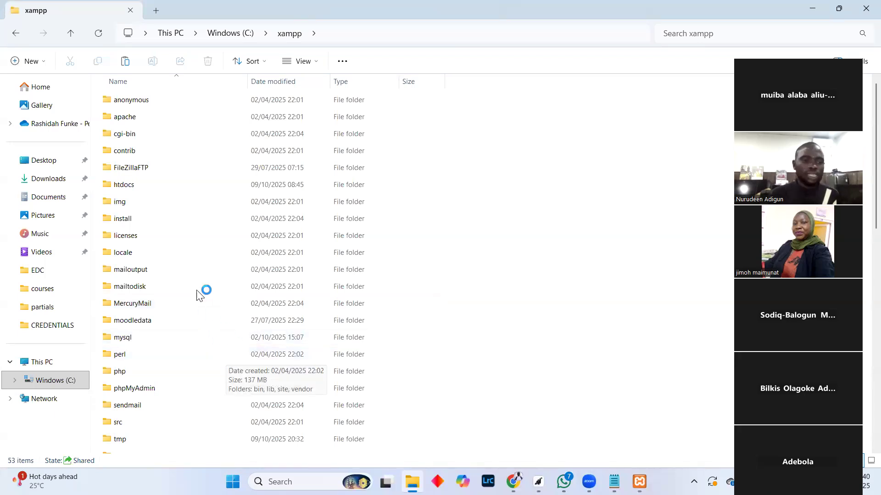
scroll(190, 293, down, 6)
scroll(191, 296, down, 3)
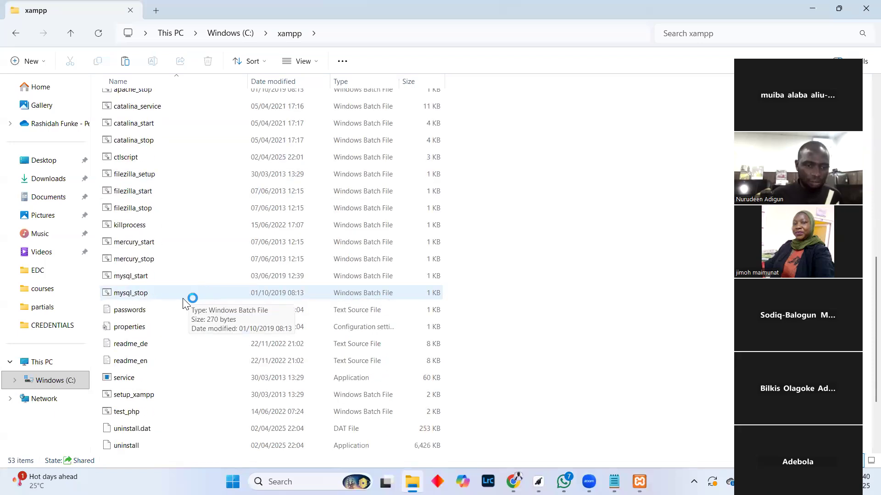
scroll(187, 302, up, 6)
scroll(174, 303, up, 3)
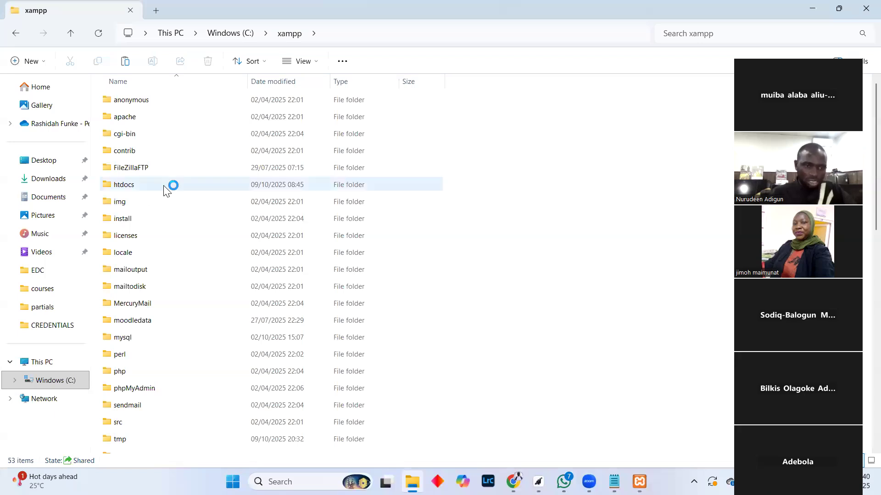
scroll(163, 186, up, 2)
scroll(164, 185, down, 2)
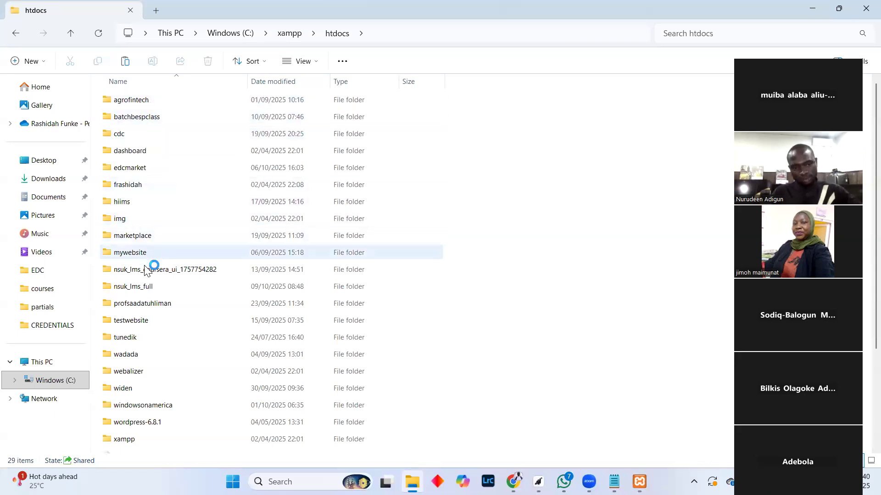
Look through the existing website folders and files in htdocs
scroll(153, 335, down, 3)
scroll(154, 332, up, 3)
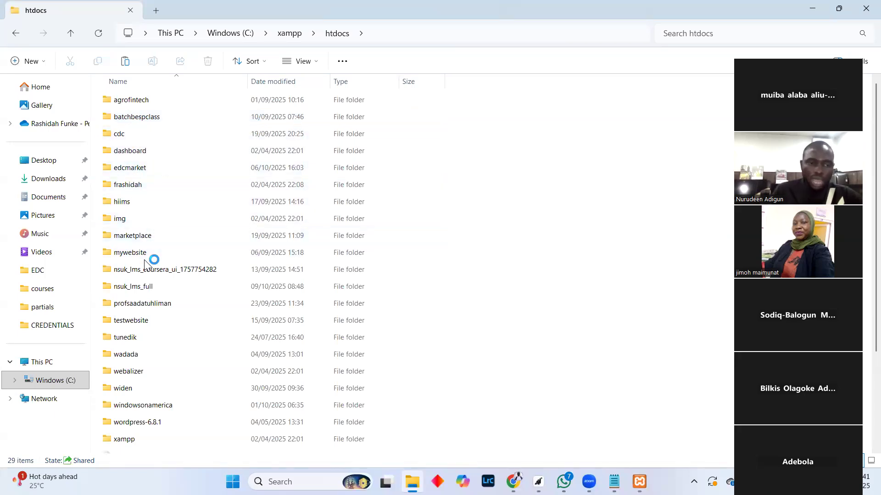
scroll(132, 374, down, 1)
scroll(138, 374, down, 3)
scroll(142, 362, up, 4)
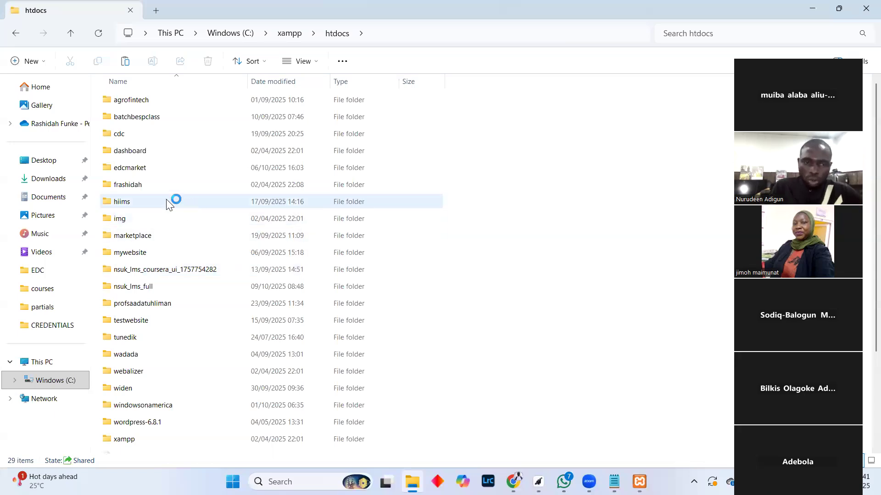
scroll(216, 188, down, 1)
scroll(242, 189, down, 1)
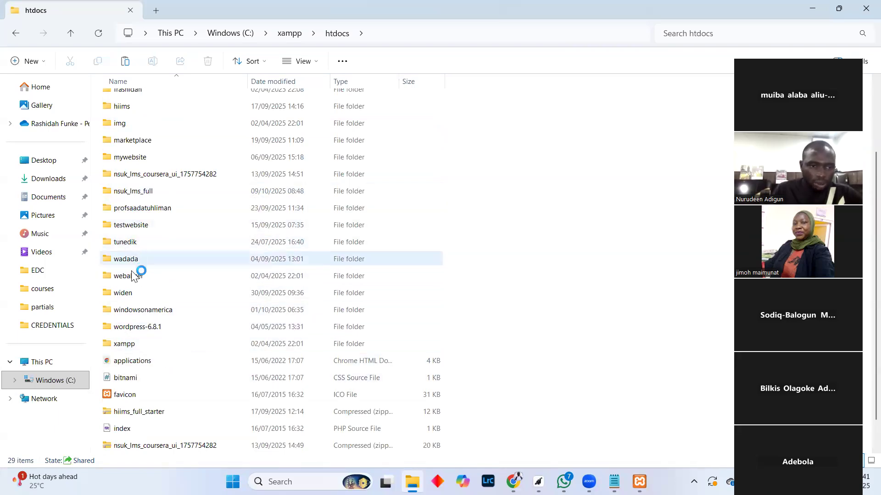
scroll(154, 274, down, 1)
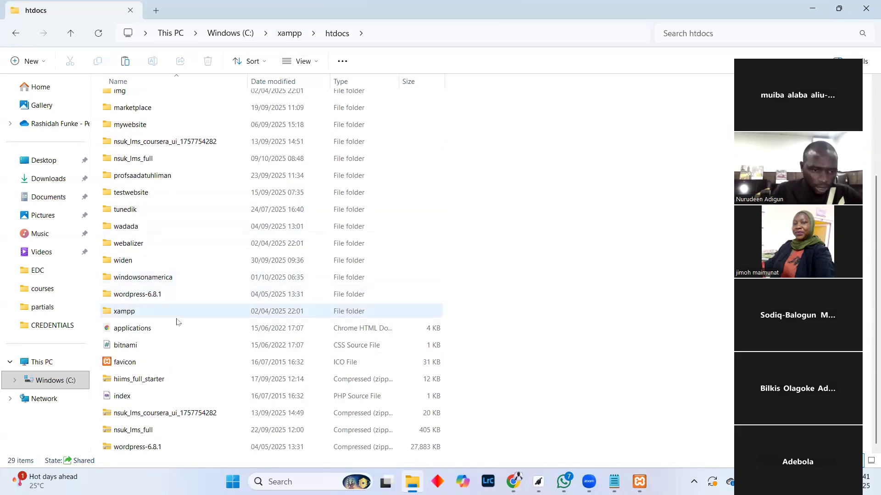
scroll(144, 283, up, 4)
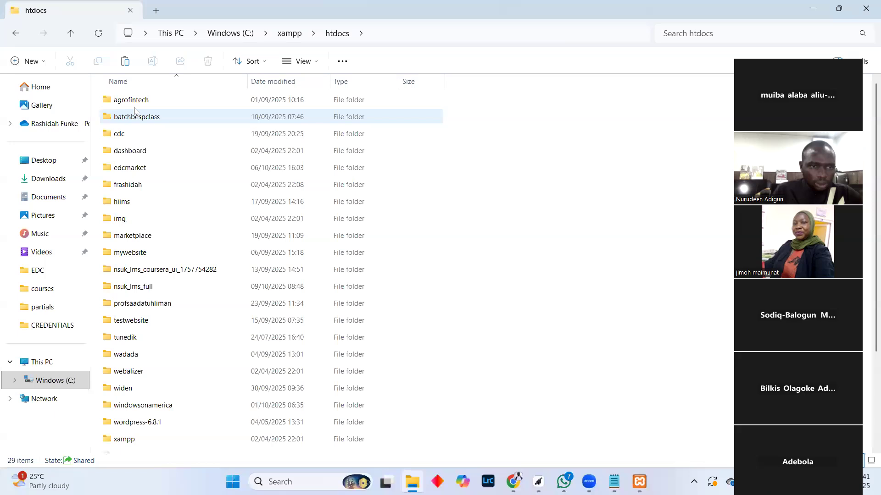
scroll(120, 177, down, 3)
scroll(180, 239, down, 1)
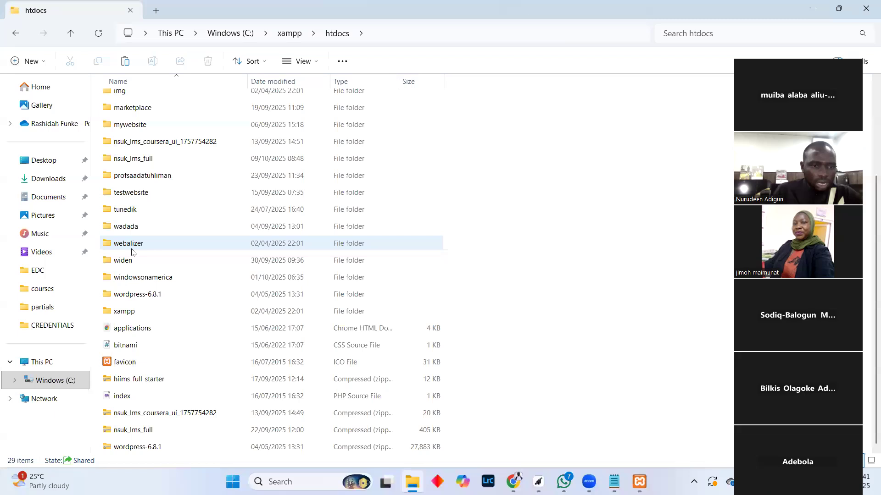
scroll(156, 236, up, 1)
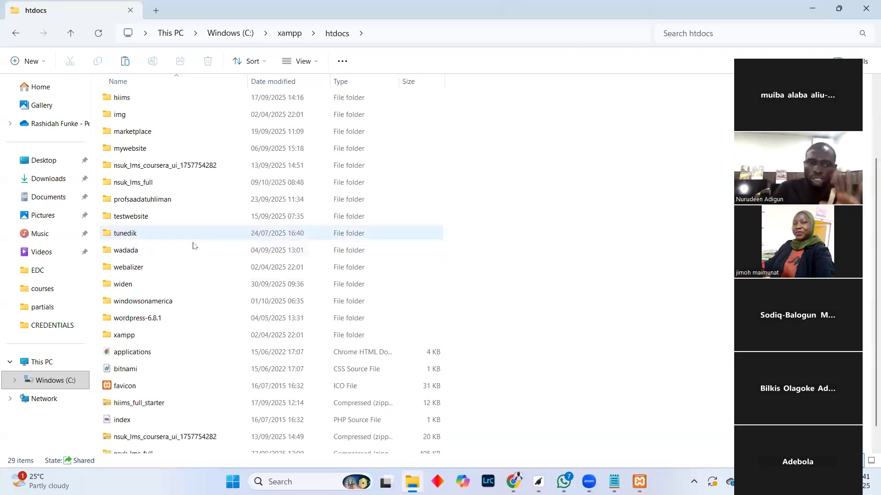
Paste the copied wordpress folder into htdocs and check its contents summary
right_click(510, 288)
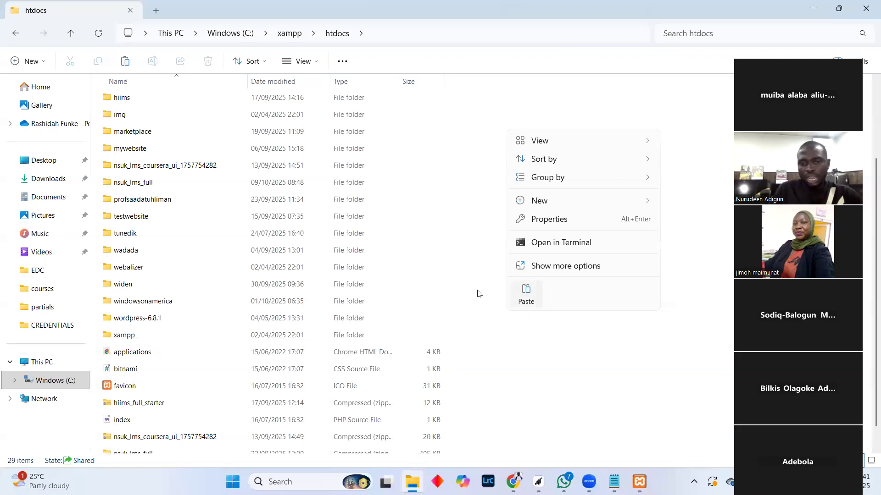
click(523, 297)
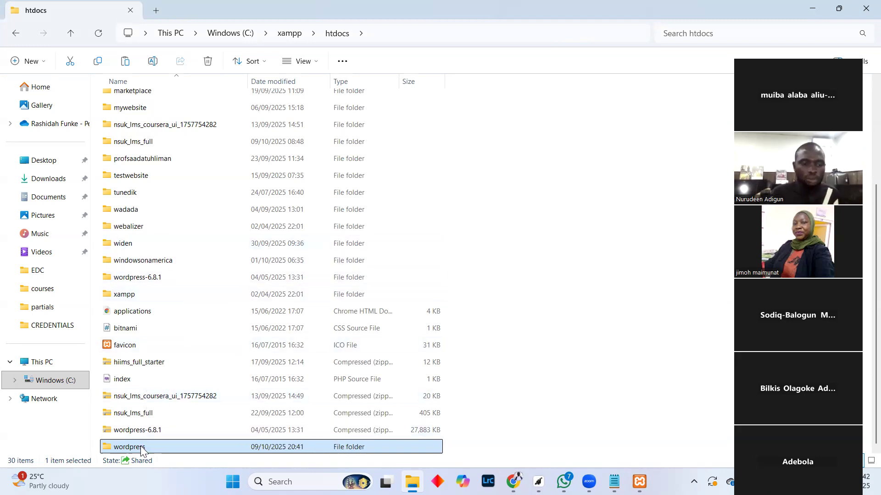
mouse_move(140, 450)
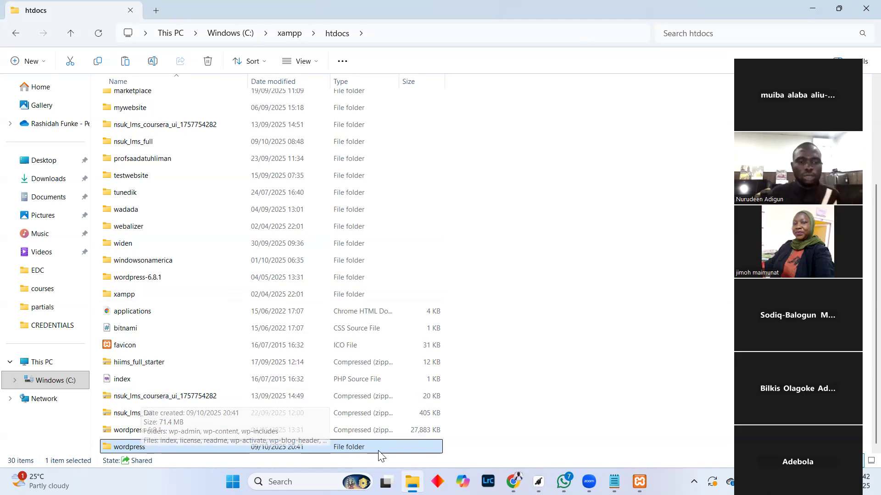
Rename the pasted wordpress folder in htdocs as module2
right_click(126, 449)
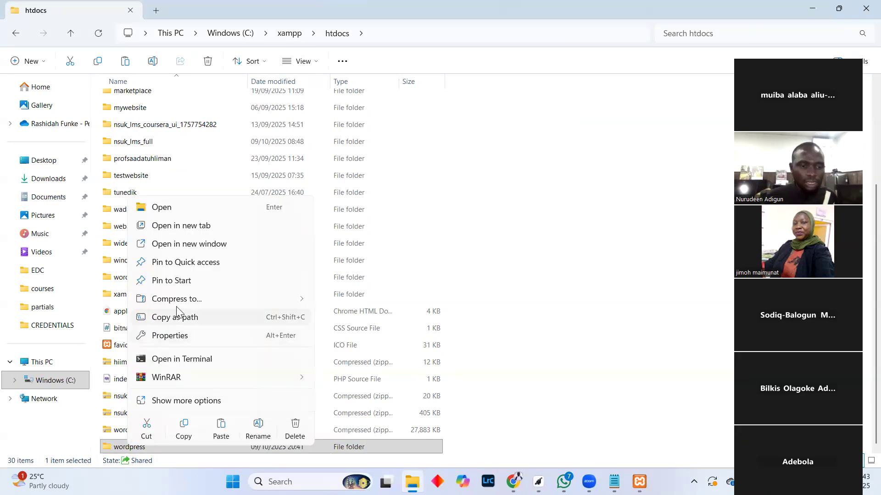
click(254, 430)
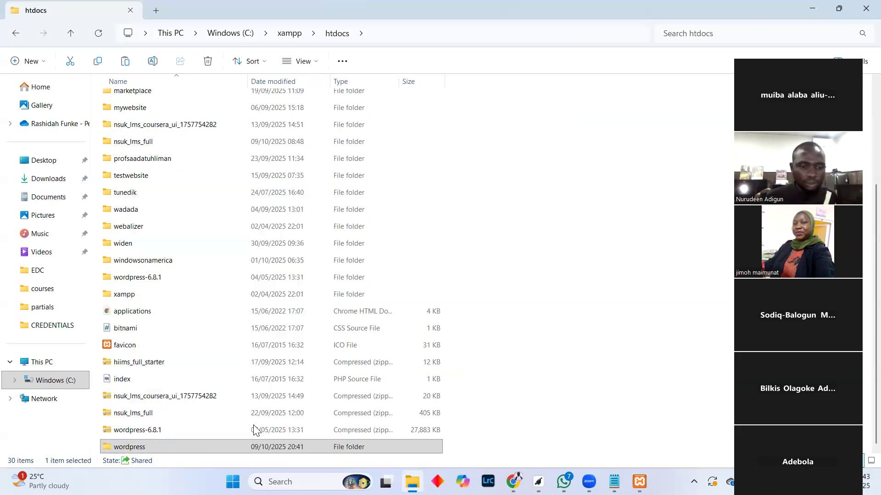
text(module2)
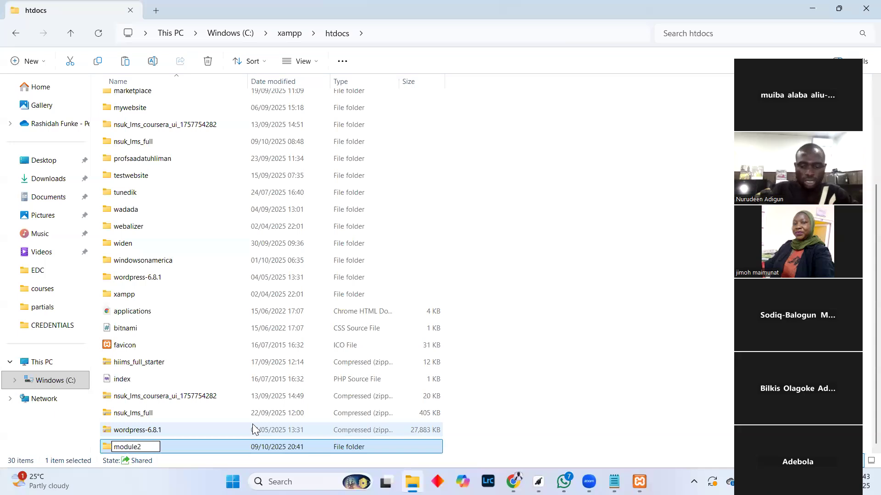
key(Return)
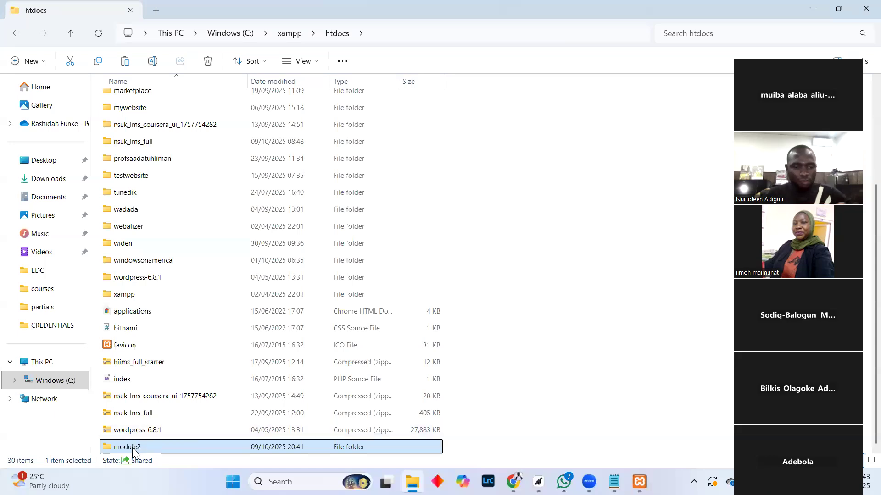
click(492, 421)
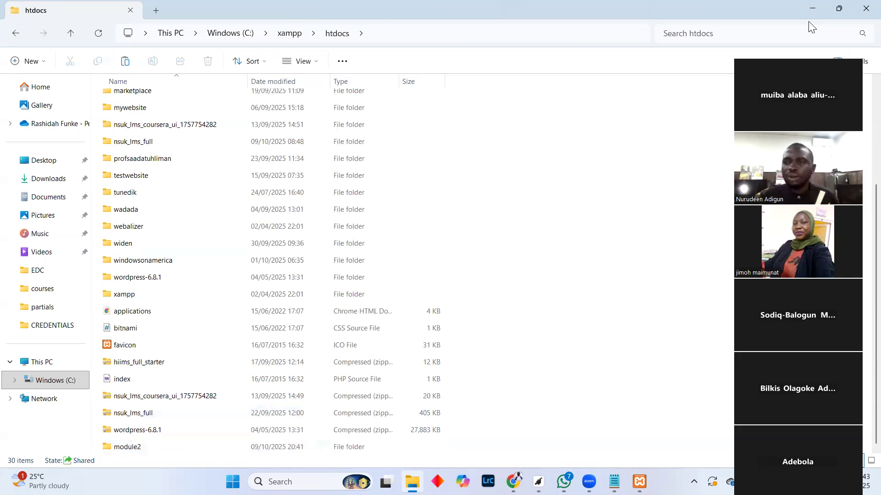
Switch to the browser and load localhost/module2 in place of the WordPress download page
click(812, 10)
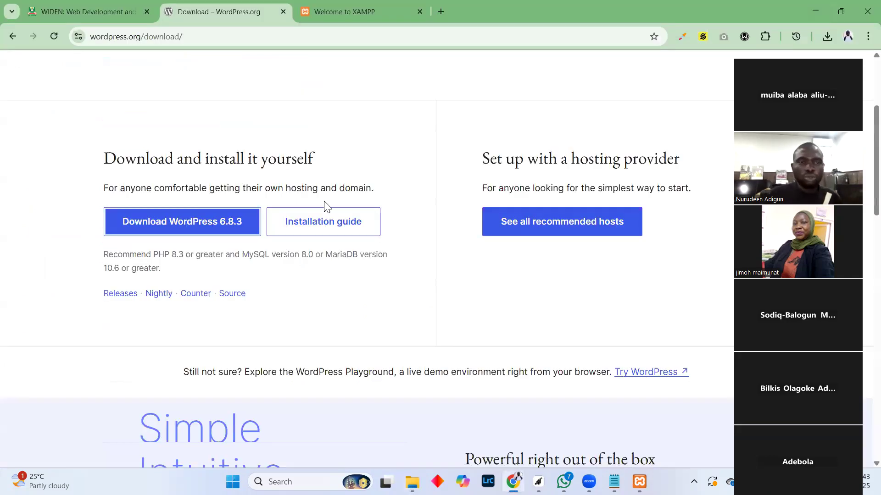
click(339, 12)
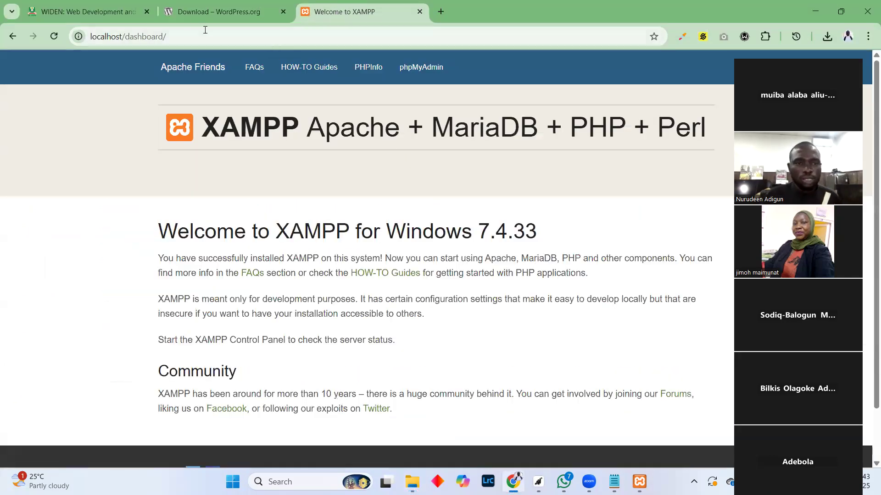
click(190, 3)
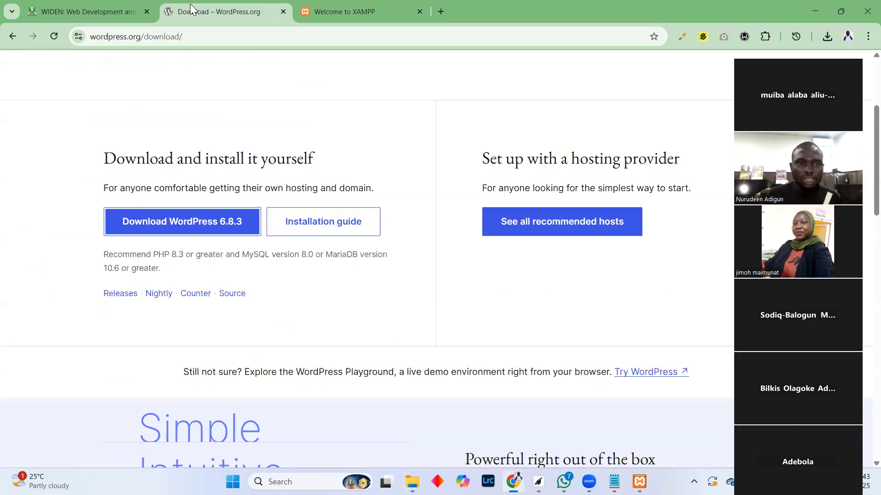
click(361, 12)
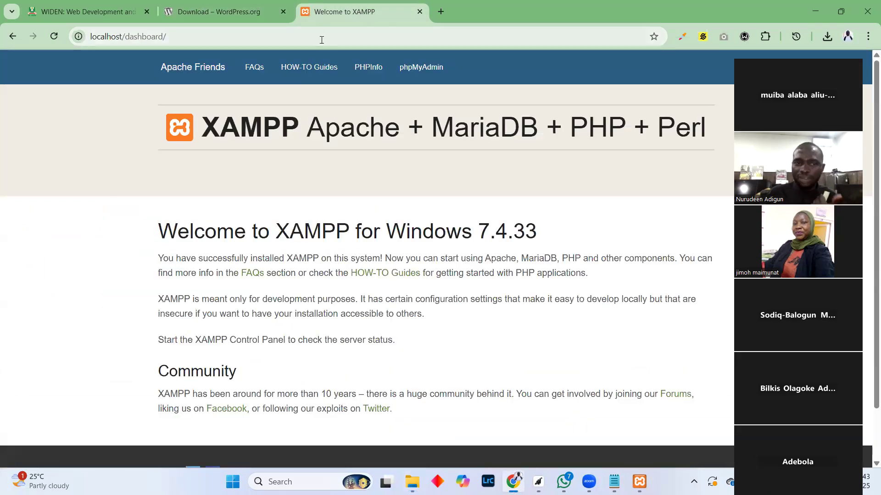
click(230, 8)
click(199, 37)
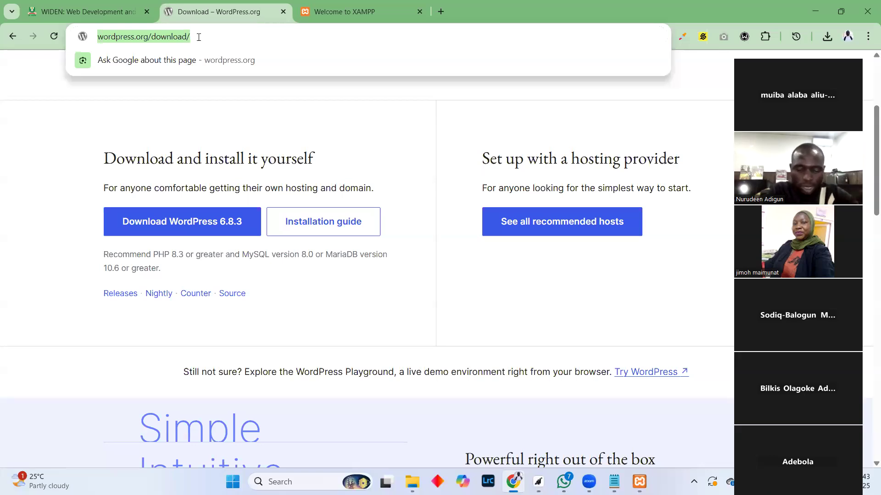
text(localh)
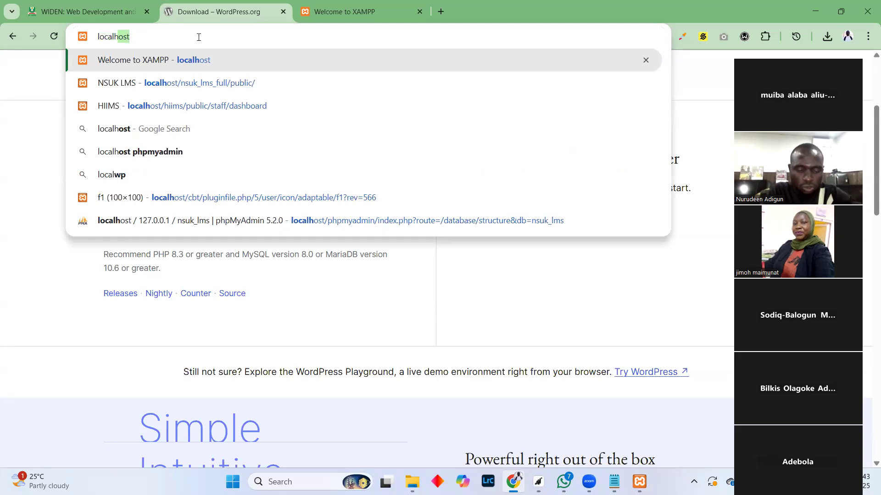
text(ost/)
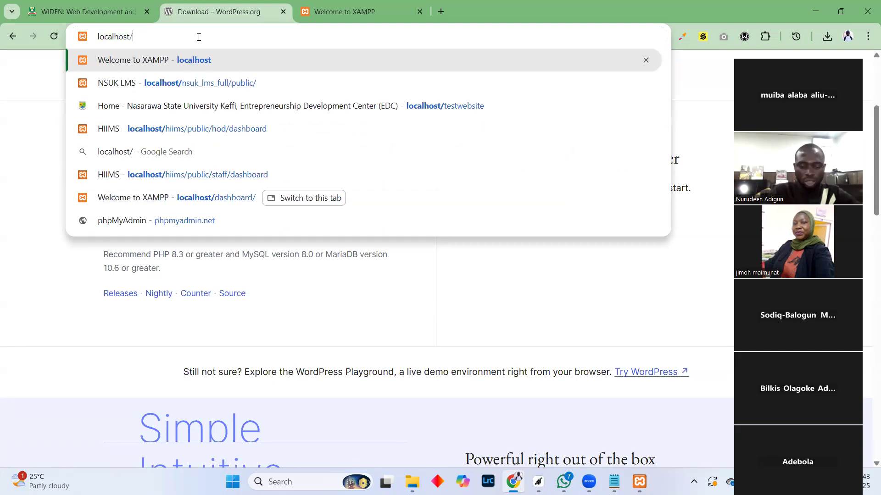
text(module)
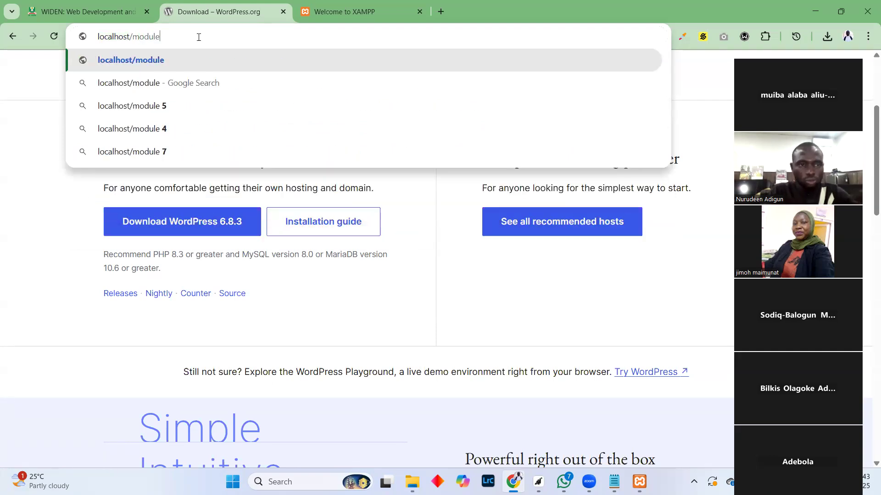
text(2)
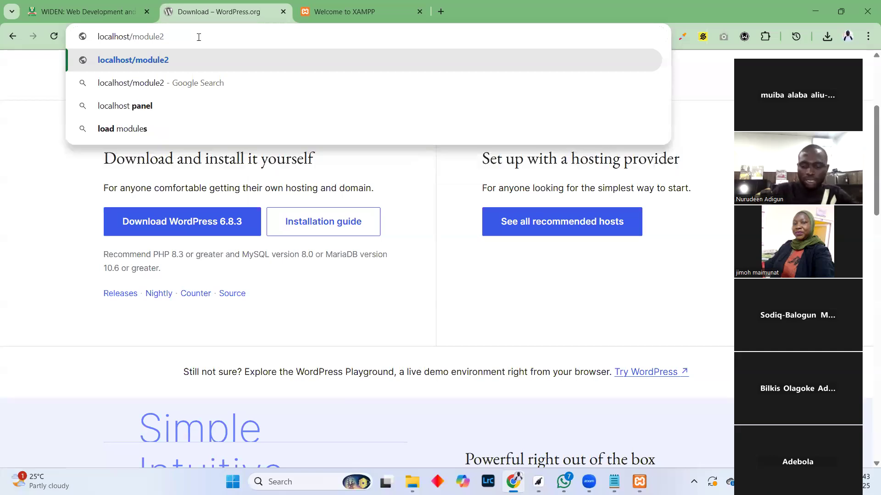
key(Return)
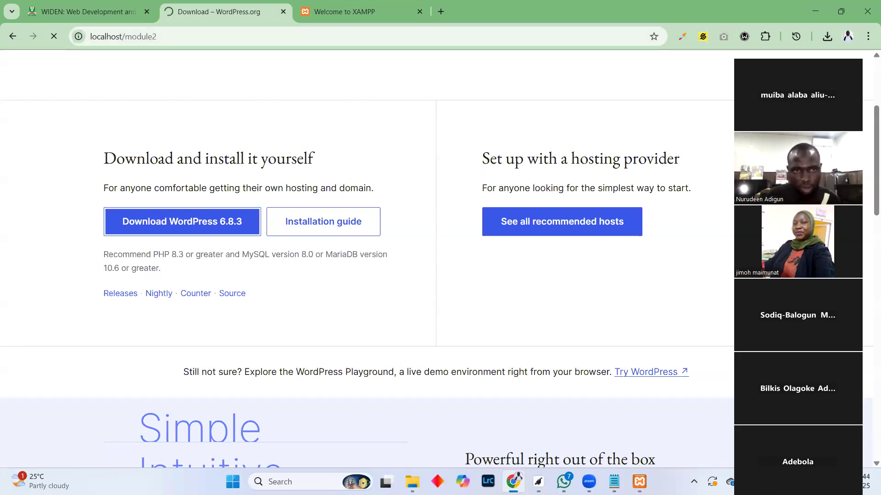
Check the Apache and MySQL status in the XAMPP Control Panel, and reload localhost/module2 in the browser
key(alt+Tab)
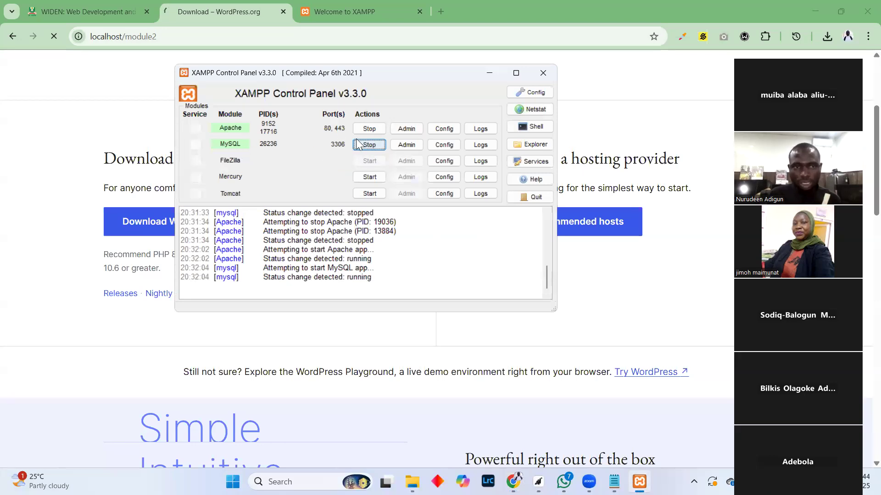
click(227, 14)
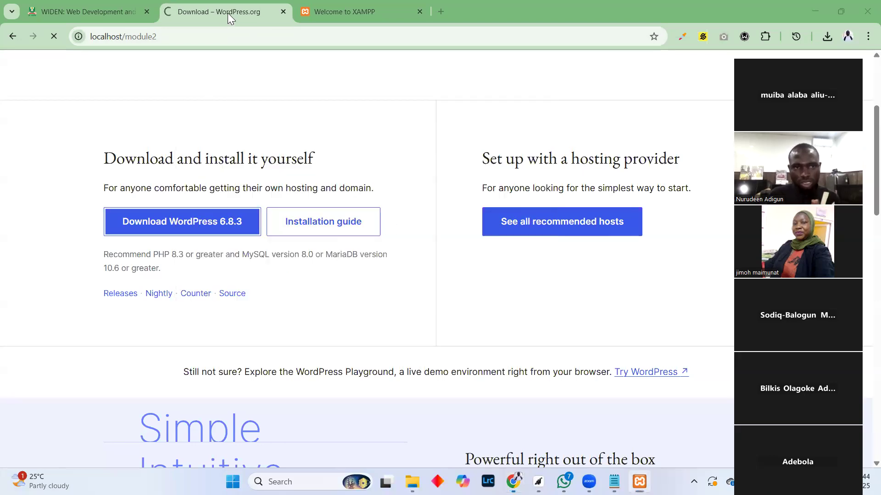
click(210, 34)
click(211, 34)
key(Return)
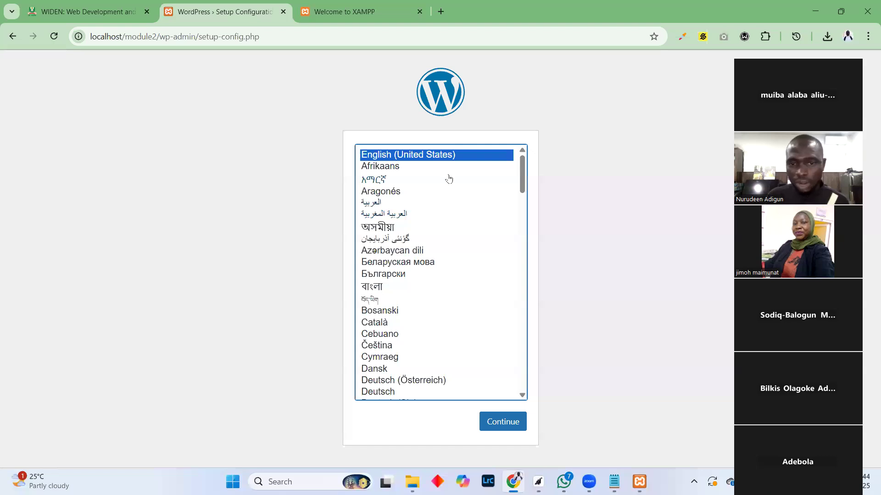
Choose English (United States) as the WordPress installation language and continue to the setup introduction
drag(523, 166, 551, 119)
click(433, 155)
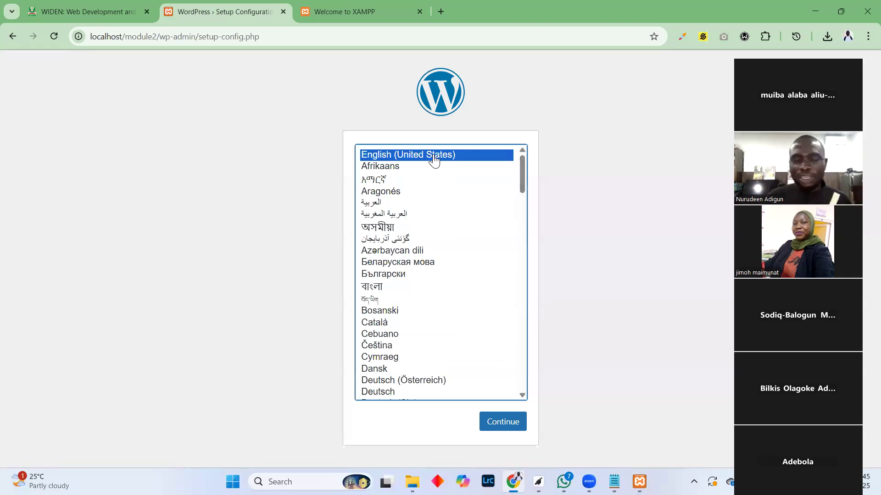
click(515, 427)
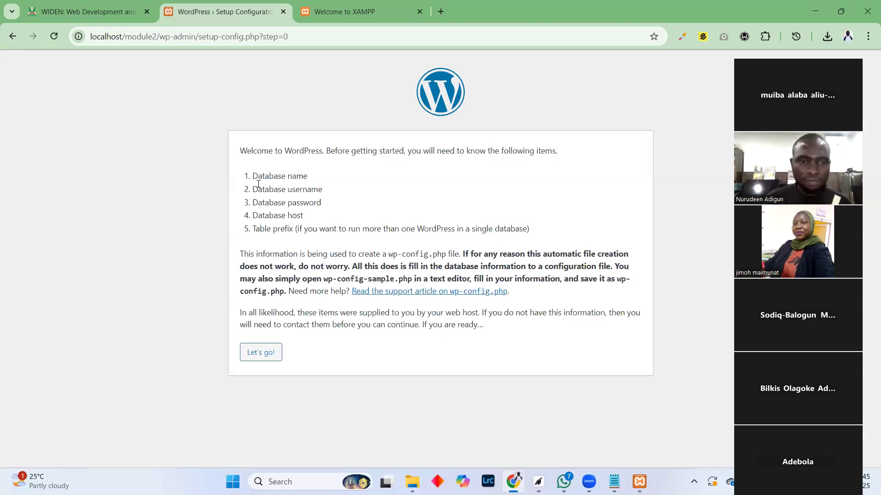
Read through the list of database details required on the WordPress setup page, from database name to table prefix
drag(243, 176, 275, 229)
drag(331, 163, 401, 169)
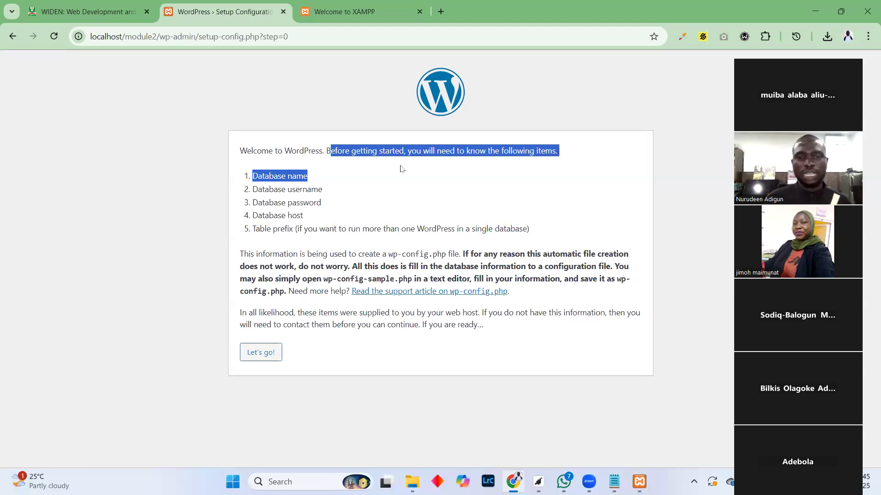
click(450, 163)
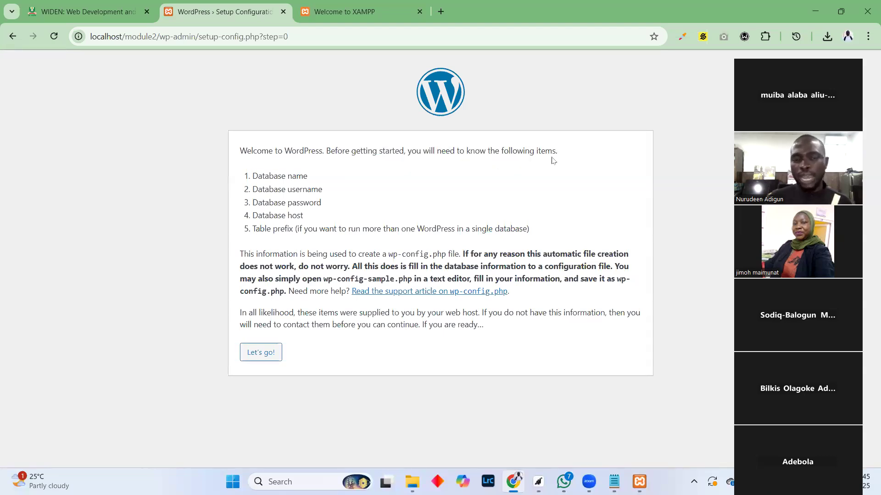
drag(253, 177, 310, 180)
click(361, 207)
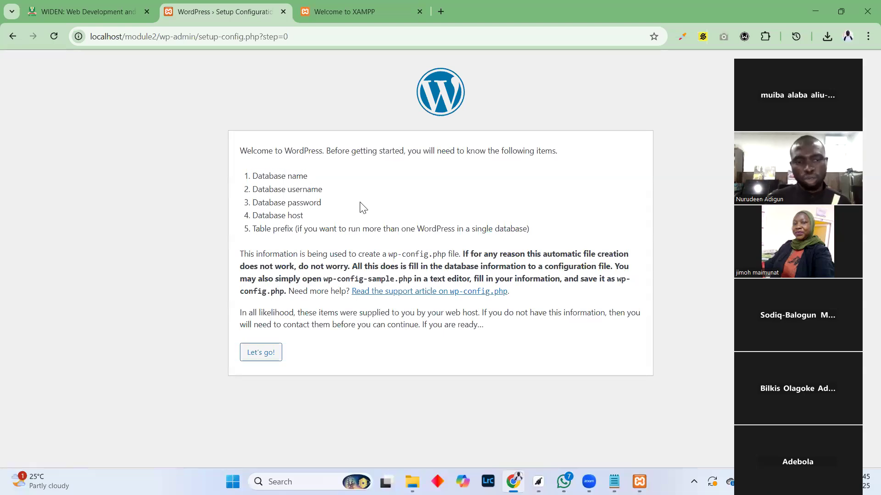
drag(254, 190, 326, 191)
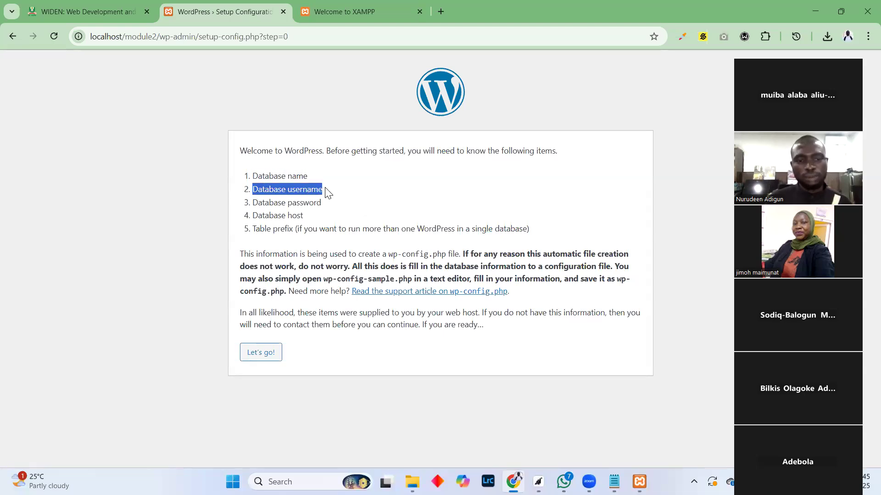
click(337, 217)
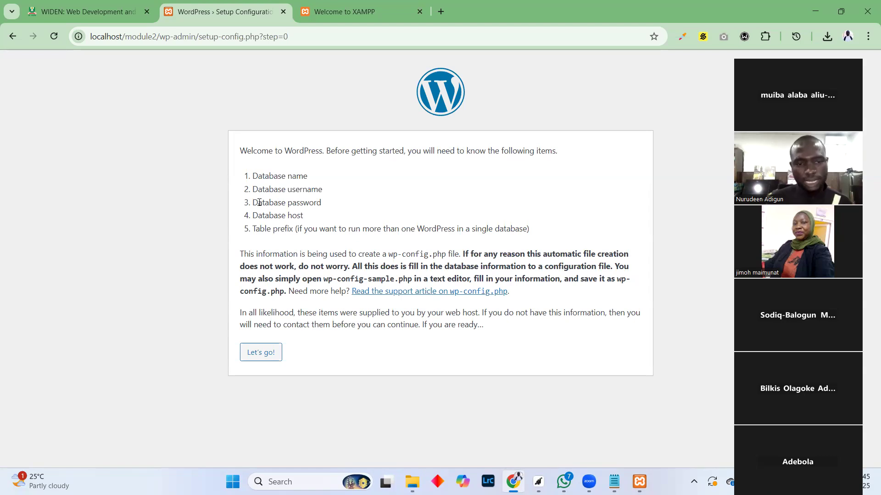
drag(253, 203, 327, 204)
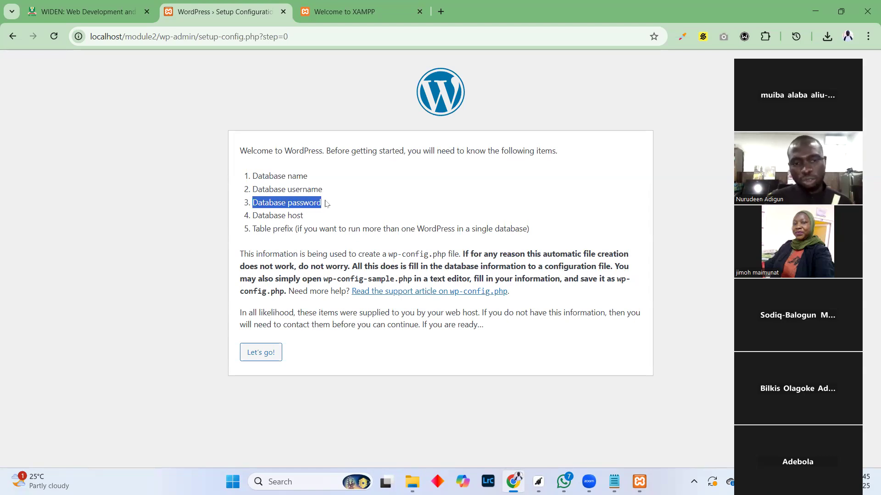
drag(252, 215, 315, 222)
click(315, 231)
drag(252, 229, 294, 229)
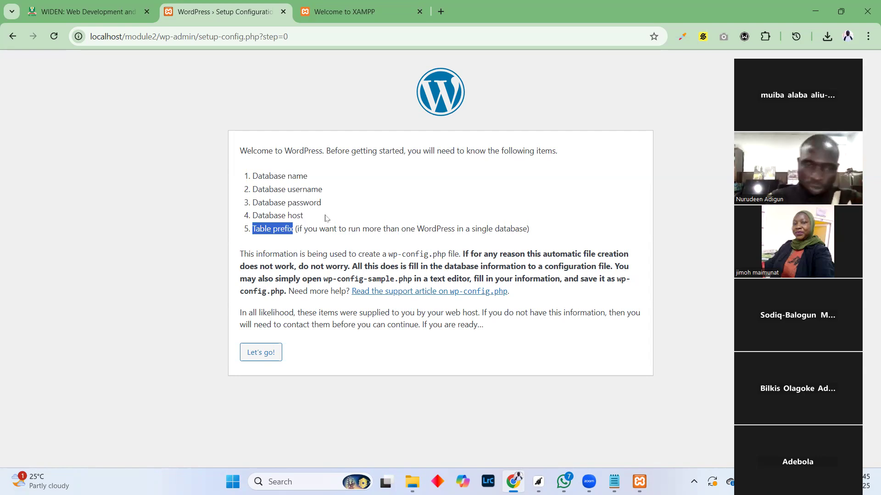
drag(252, 176, 313, 234)
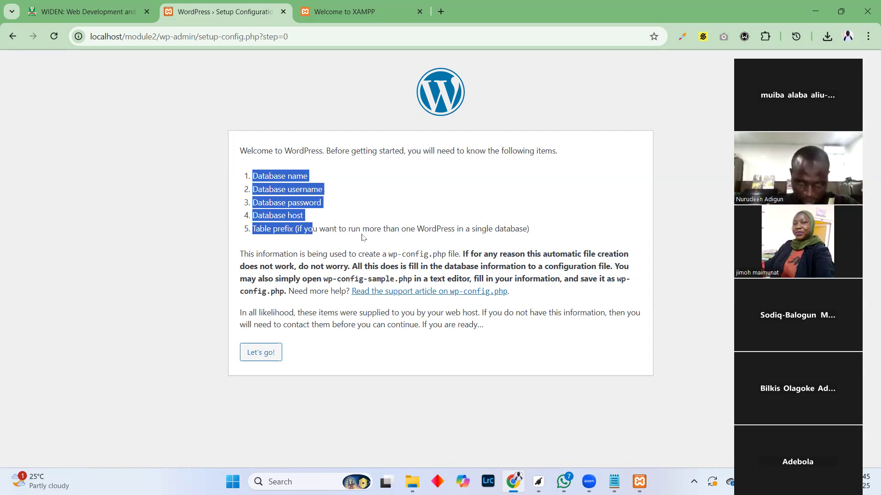
click(362, 232)
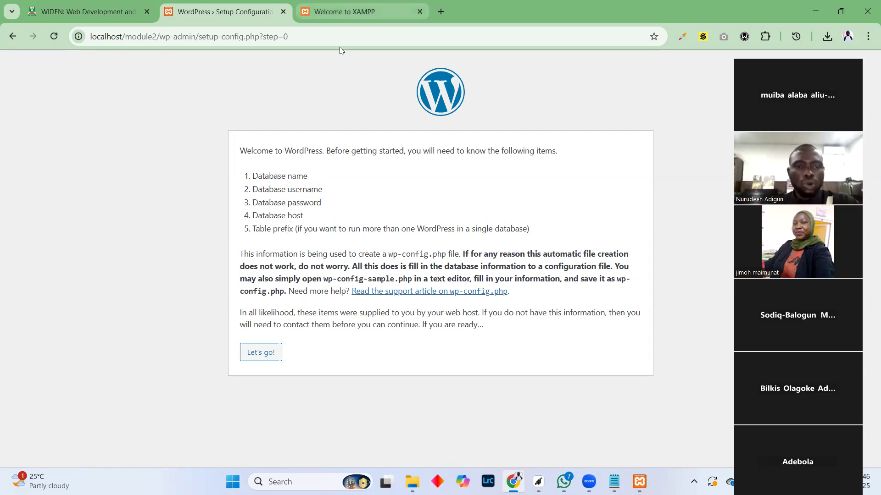
drag(253, 175, 535, 230)
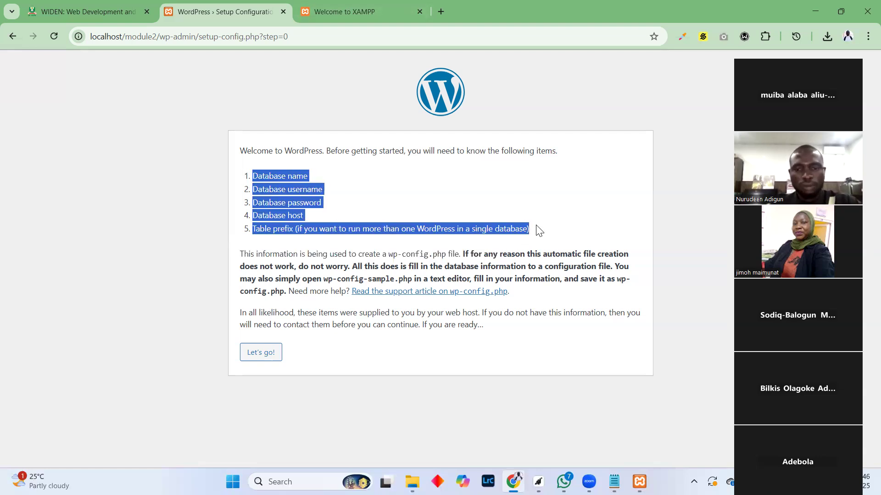
click(385, 152)
Open phpMyAdmin from the XAMPP dashboard and go to the name field of its database creation form
click(335, 8)
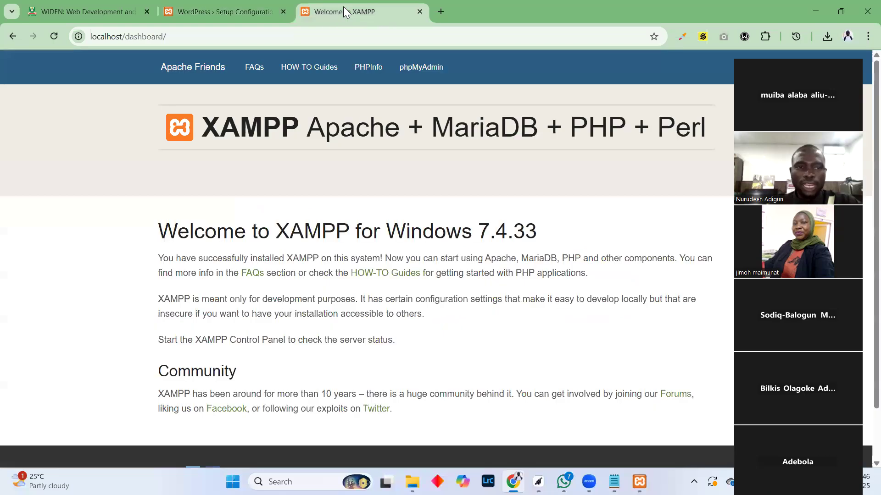
click(177, 36)
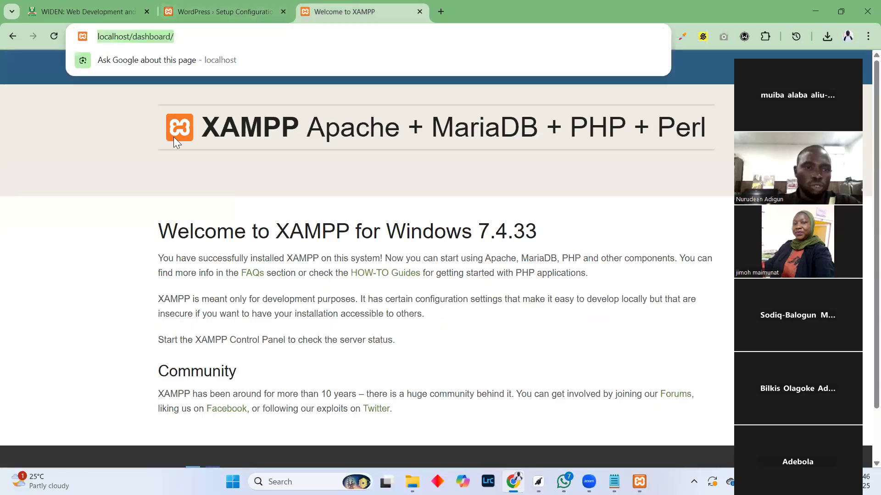
click(92, 218)
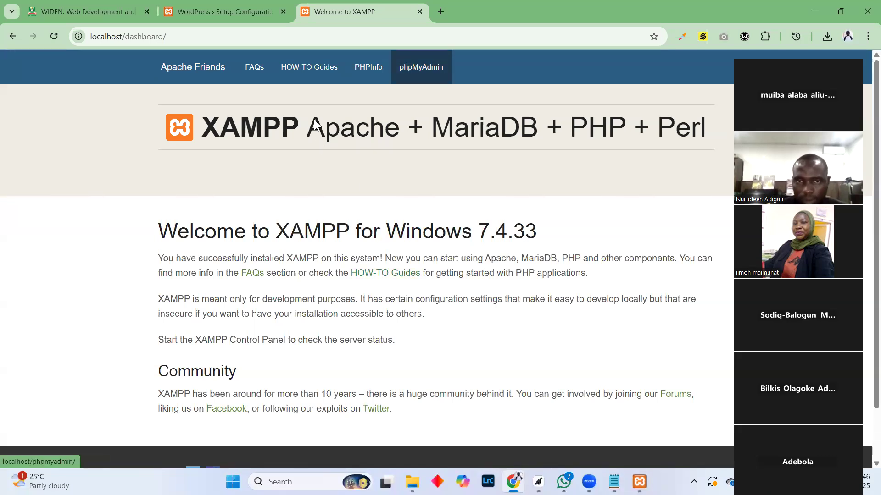
click(426, 68)
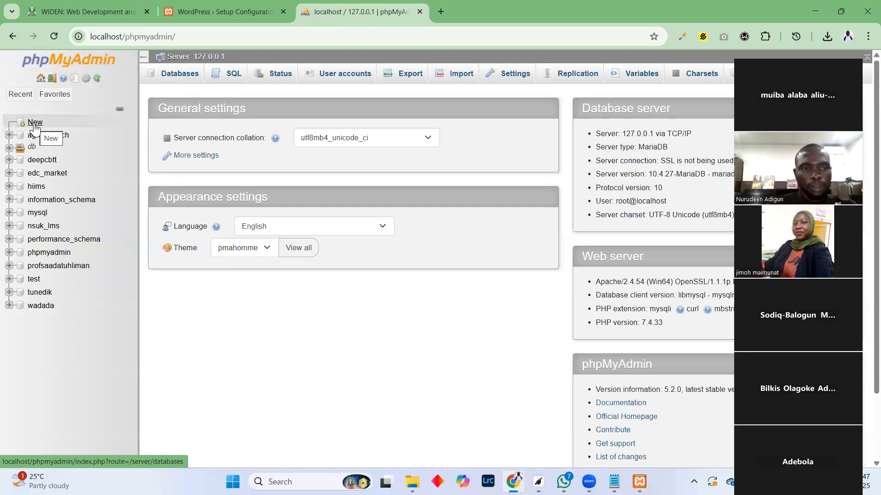
click(179, 76)
click(203, 170)
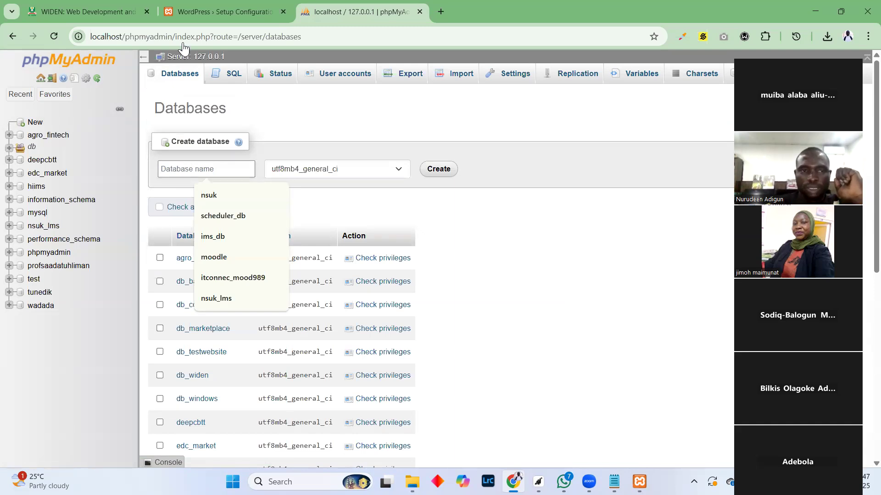
Review the database name requirement in the WordPress setup against phpMyAdmin's database creation form, and bring up the XAMPP Control Panel
click(215, 12)
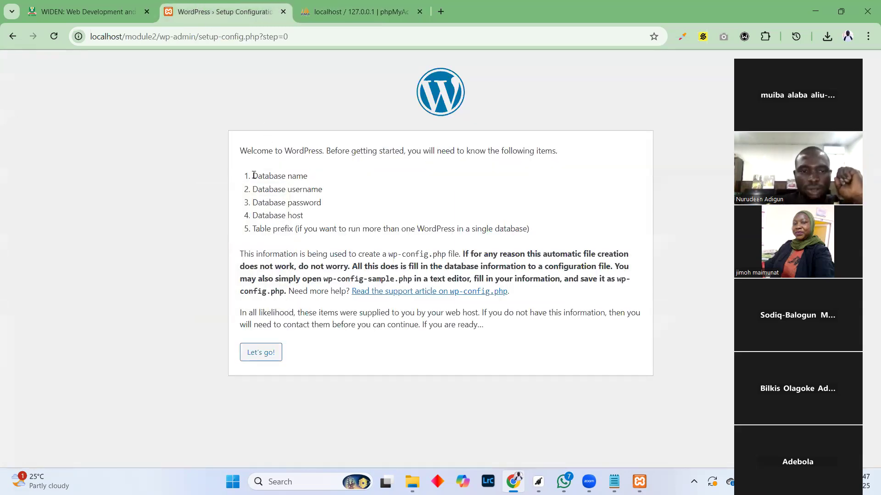
drag(256, 174, 324, 181)
click(360, 12)
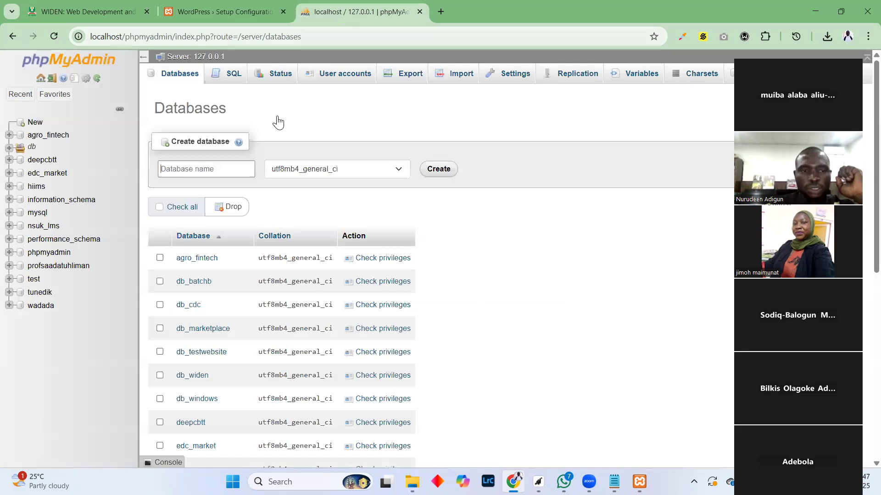
click(206, 169)
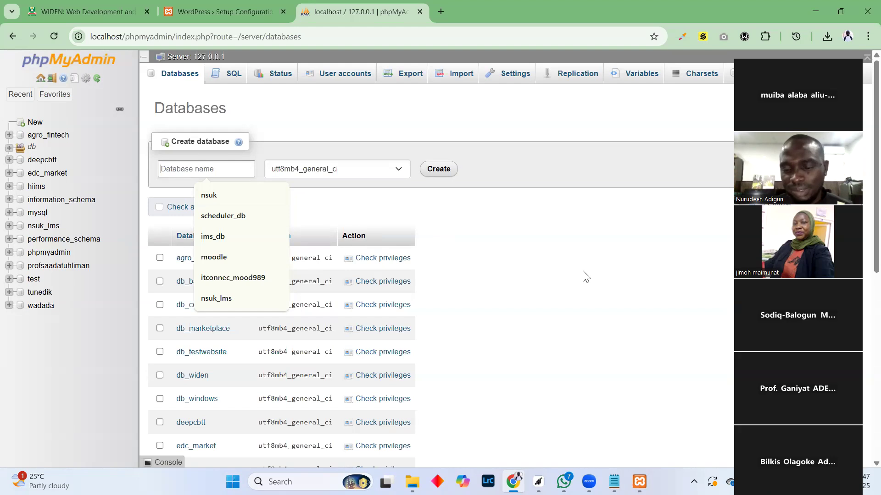
click(514, 220)
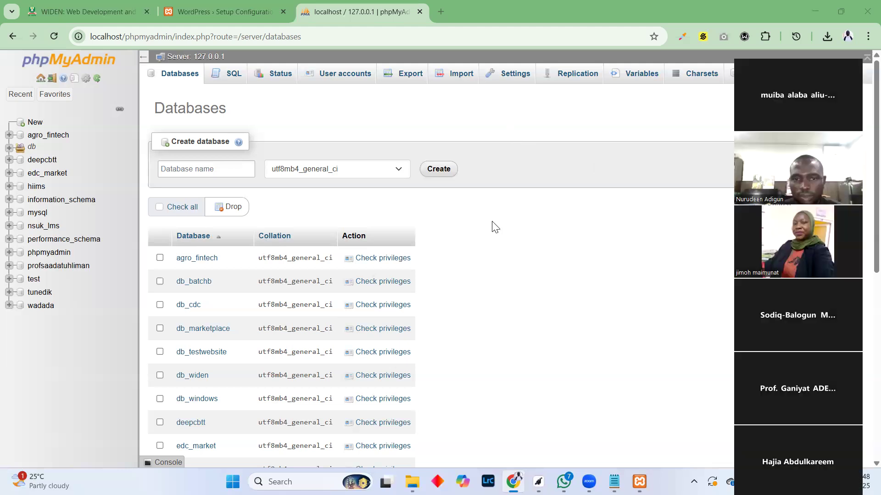
key(alt+Tab)
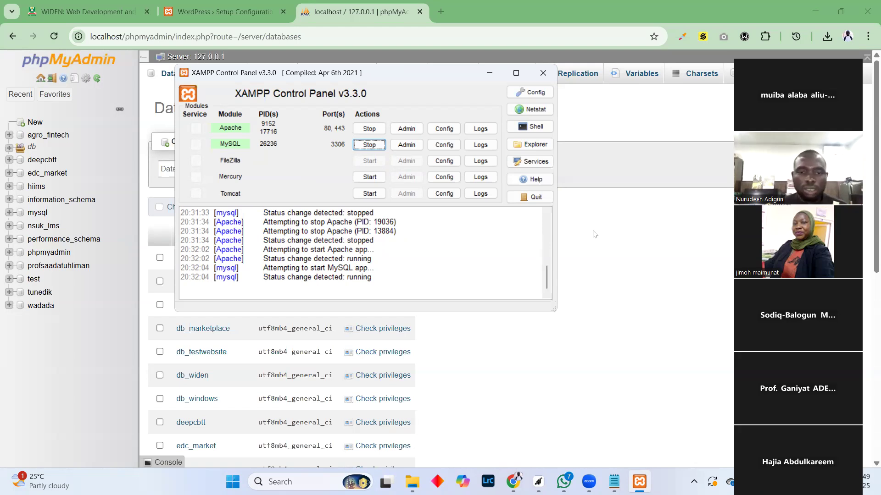
Return to phpMyAdmin from the XAMPP Control Panel and enter db_module2 as the name of the new database
click(364, 14)
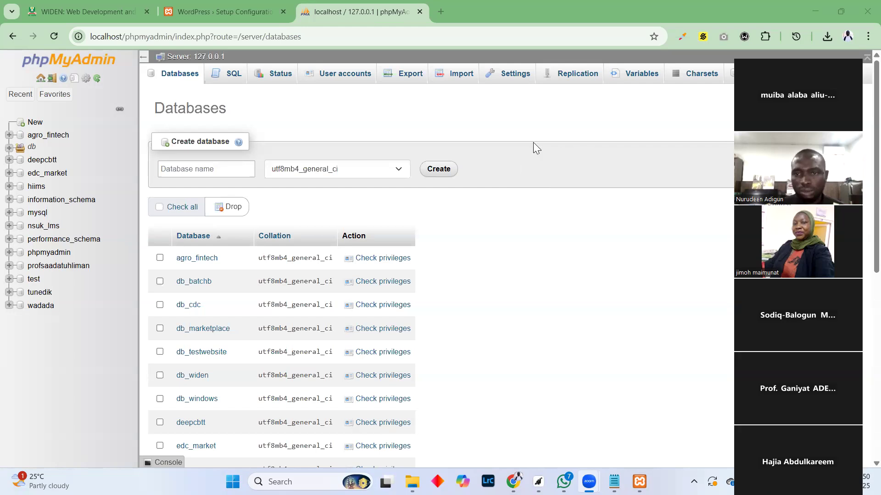
click(506, 170)
click(231, 174)
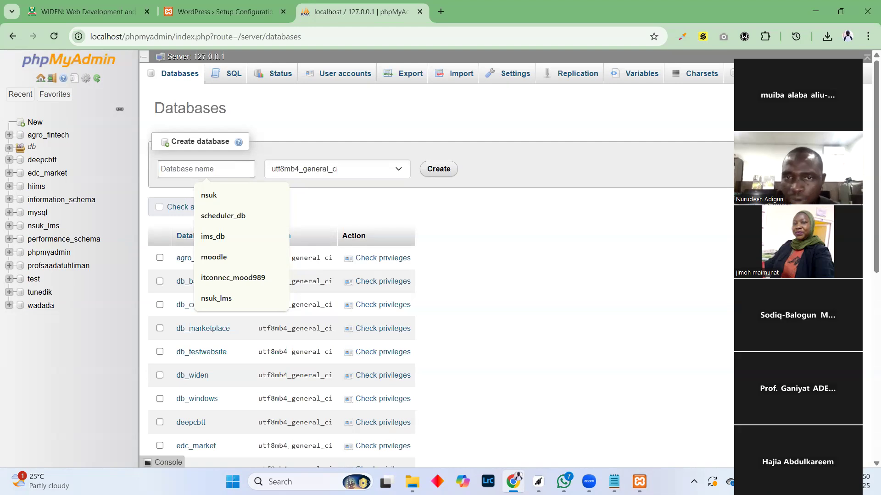
click(538, 152)
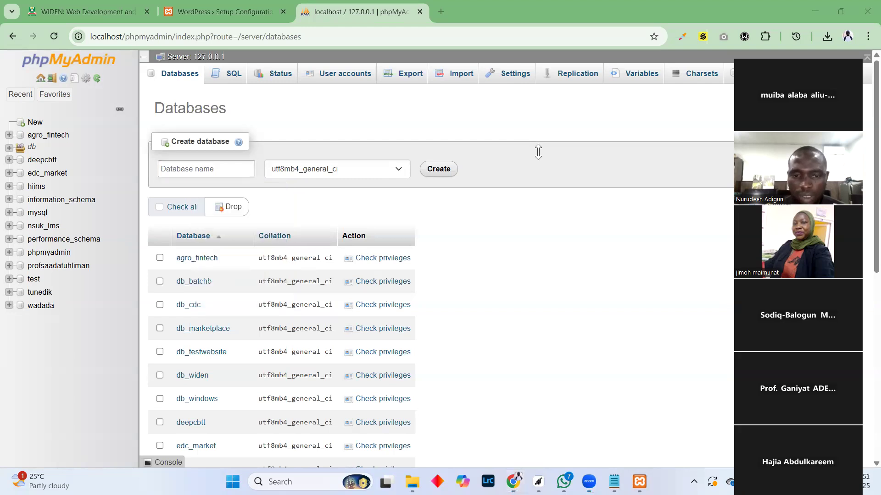
click(203, 168)
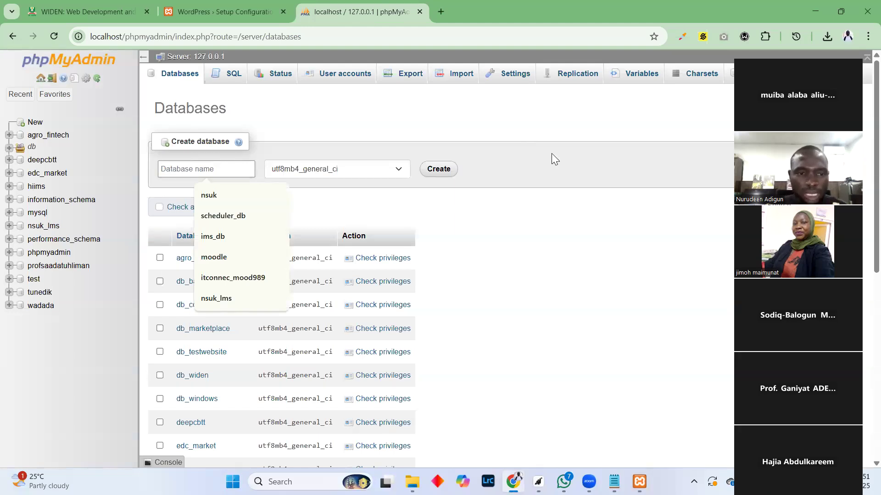
click(233, 173)
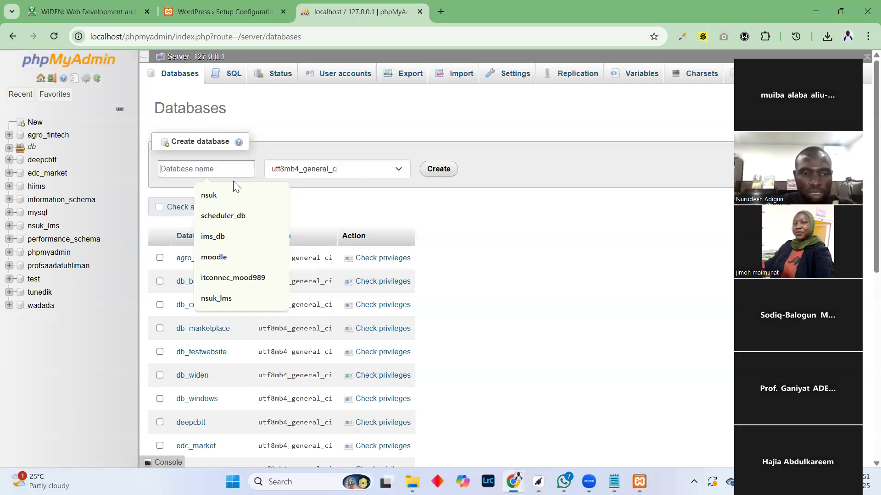
text(d)
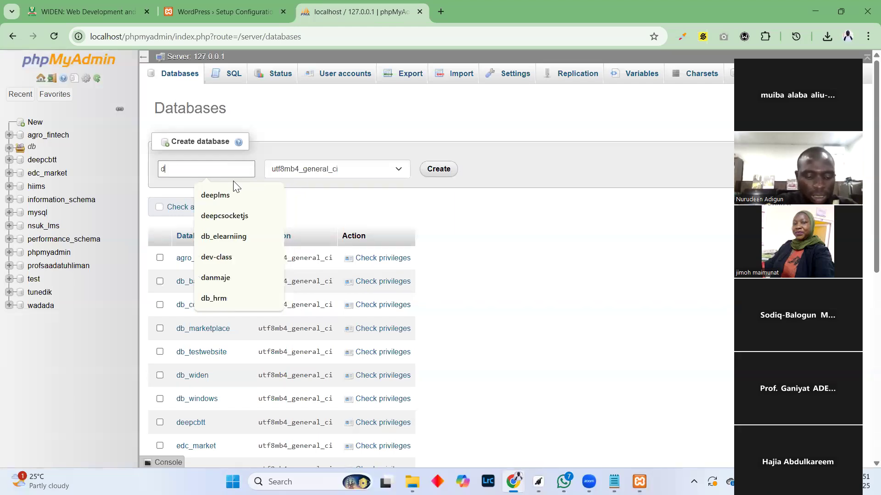
text(b_)
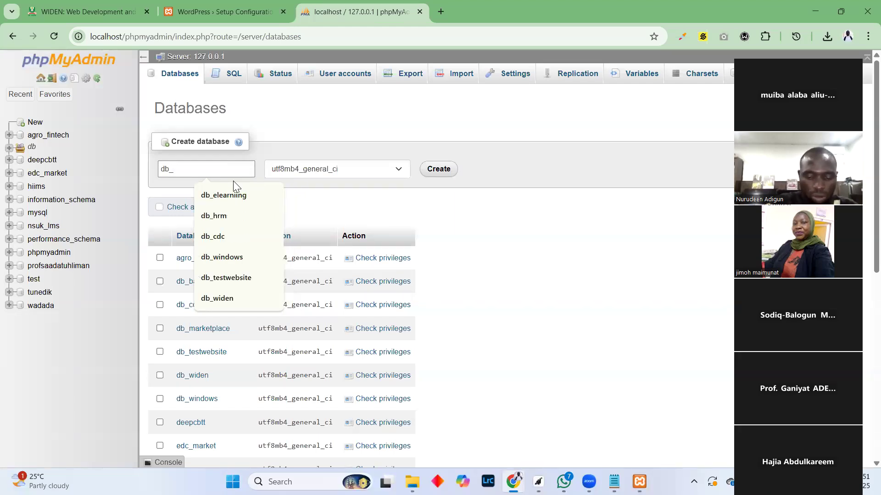
text(module2)
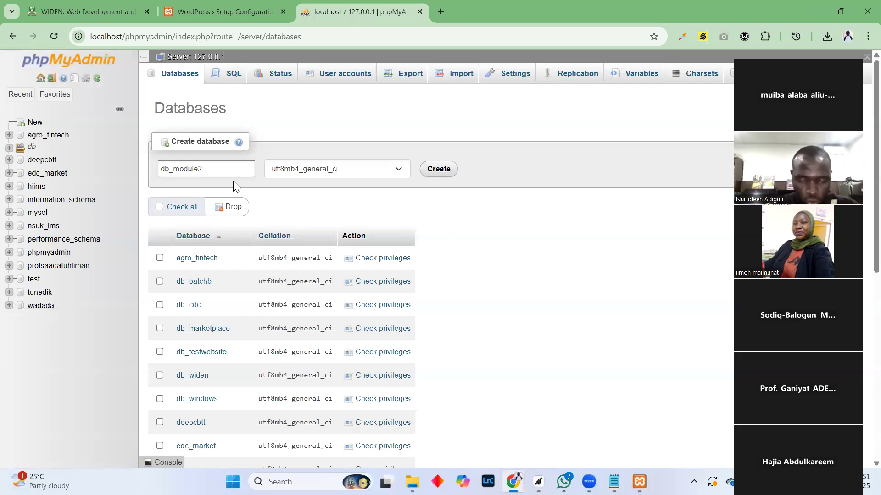